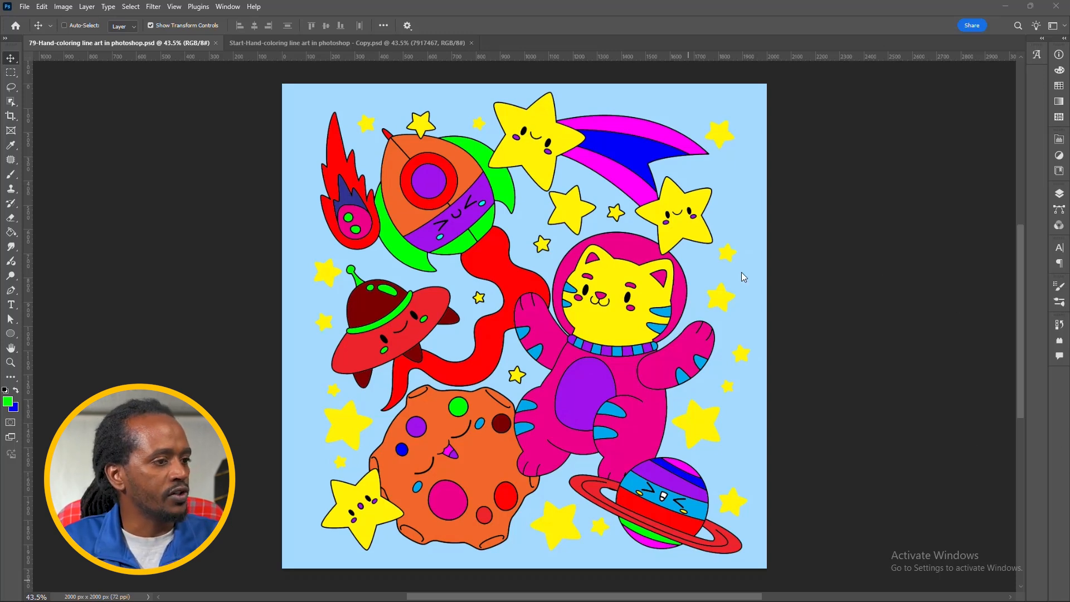
Step: Switch to the uncolored Start line-art document, load its RGB channel as a selection and invert the selection
key("ctrl+Tab")
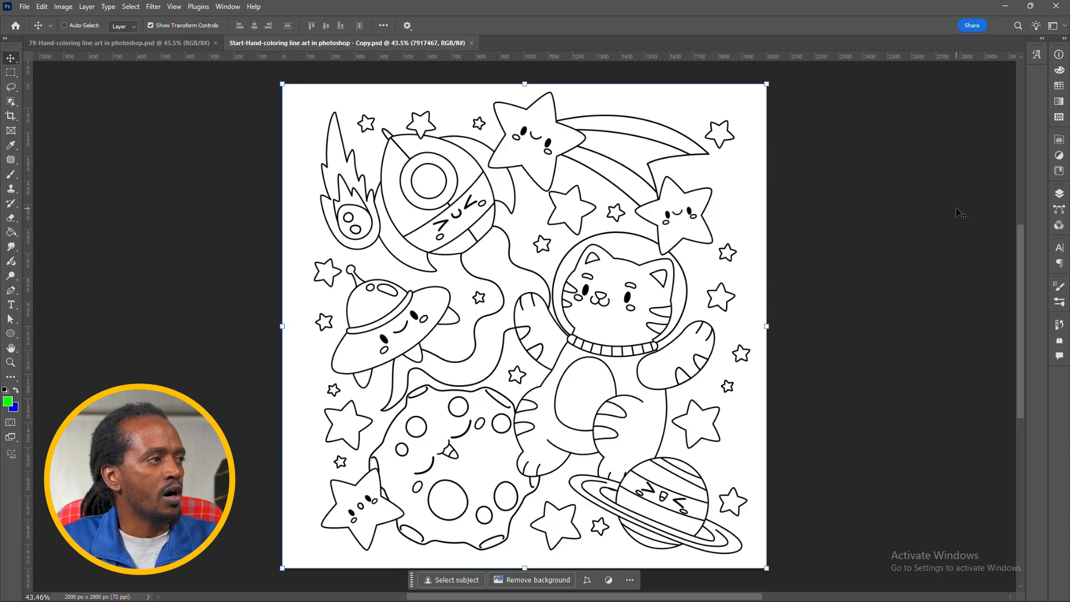
key("alt+Tab")
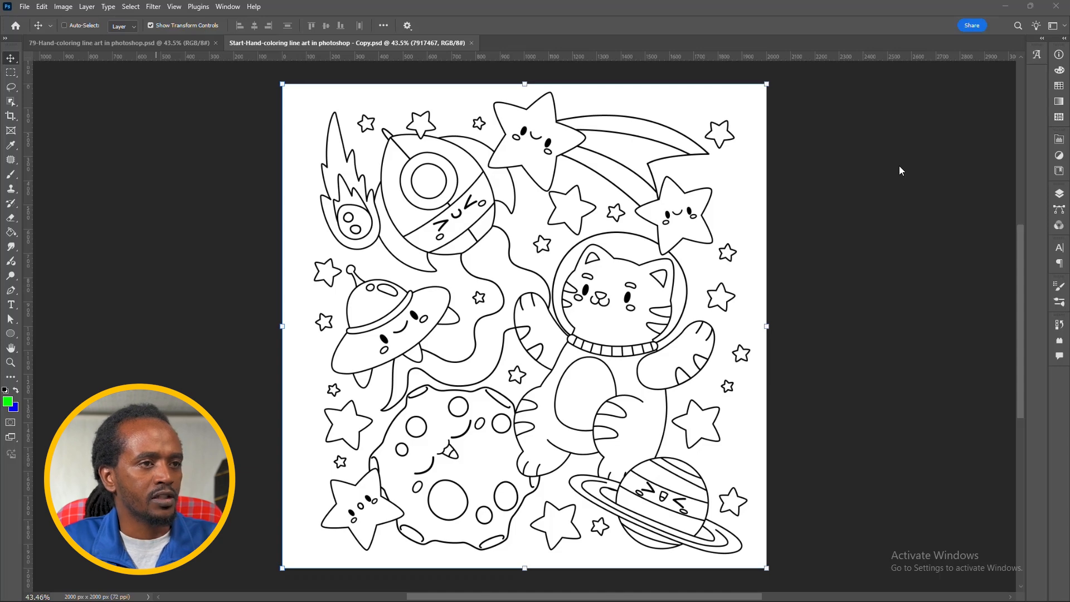
left_click(1060, 194)
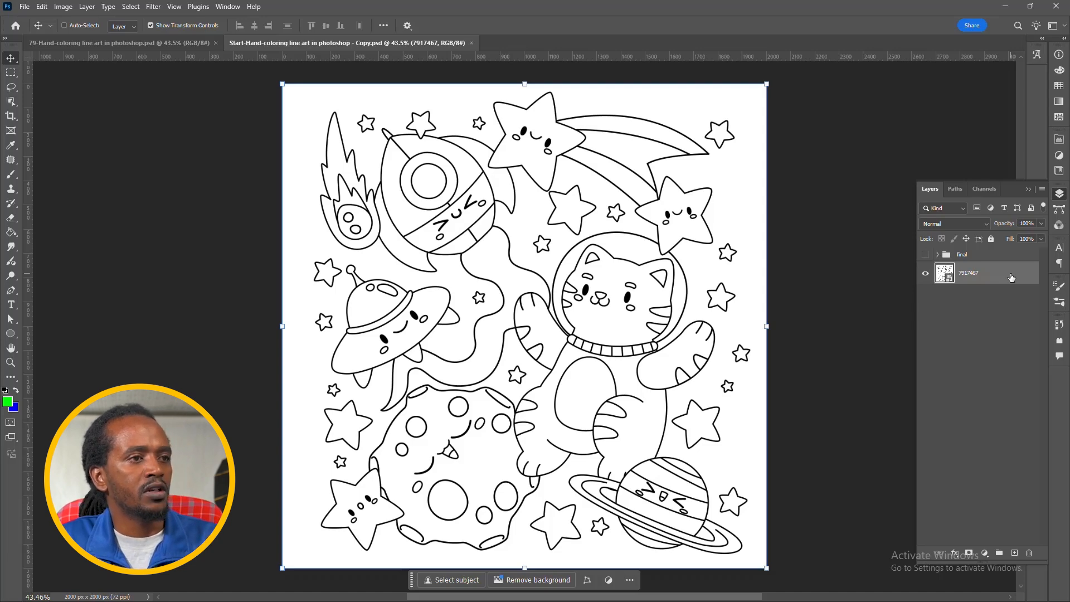
left_click(988, 189)
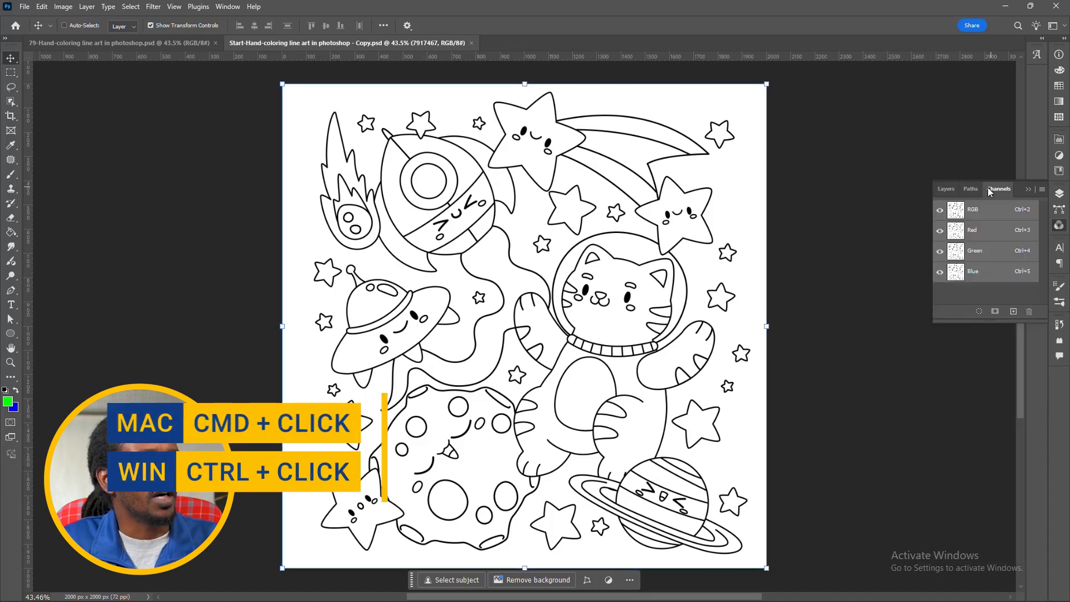
left_click(955, 211, "ctrl")
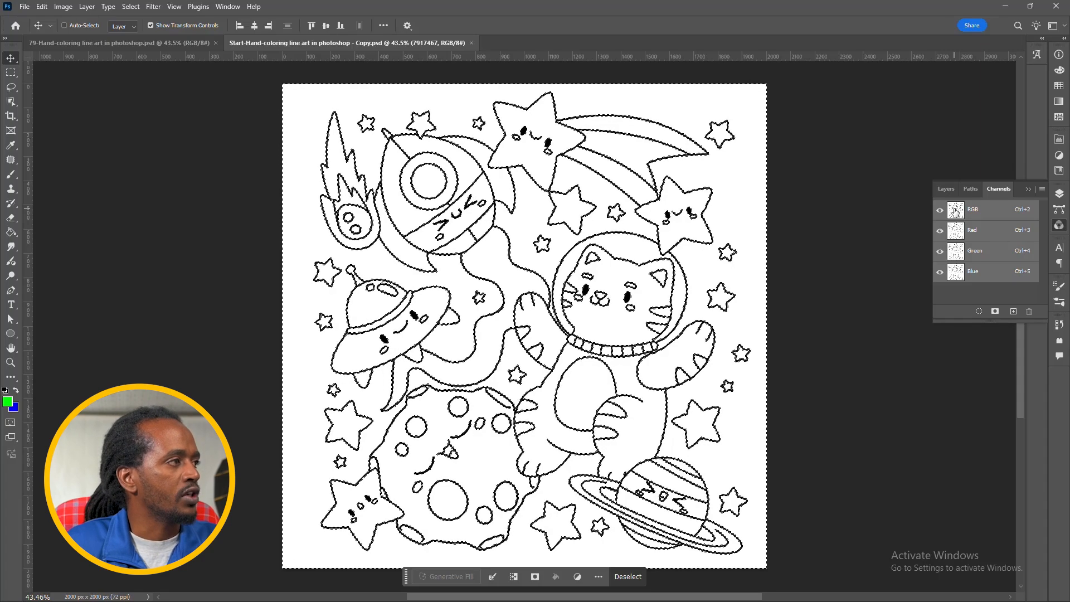
left_click(131, 6)
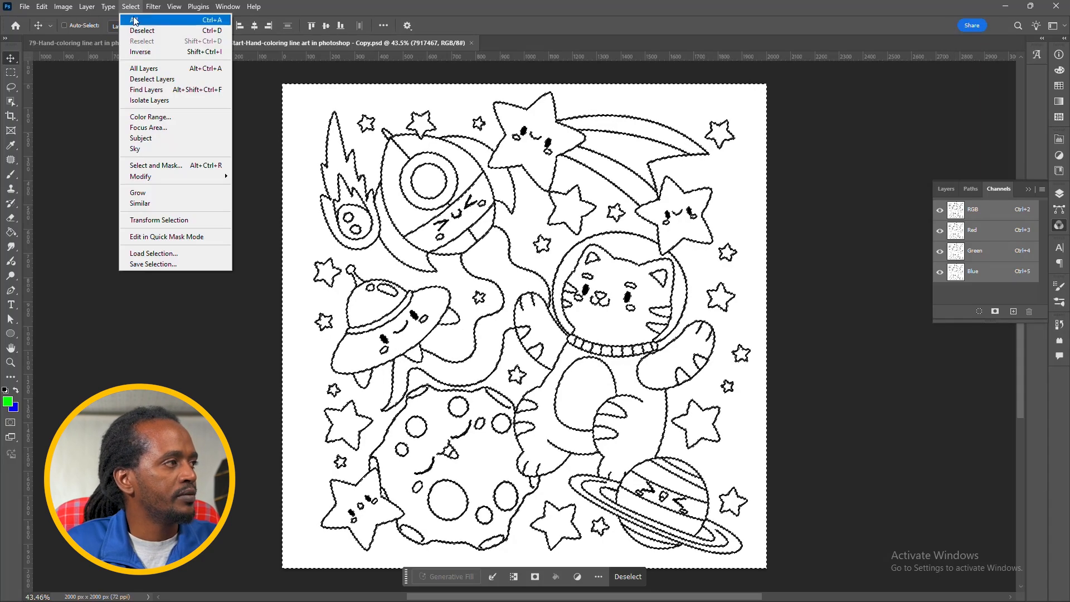
left_click(160, 52)
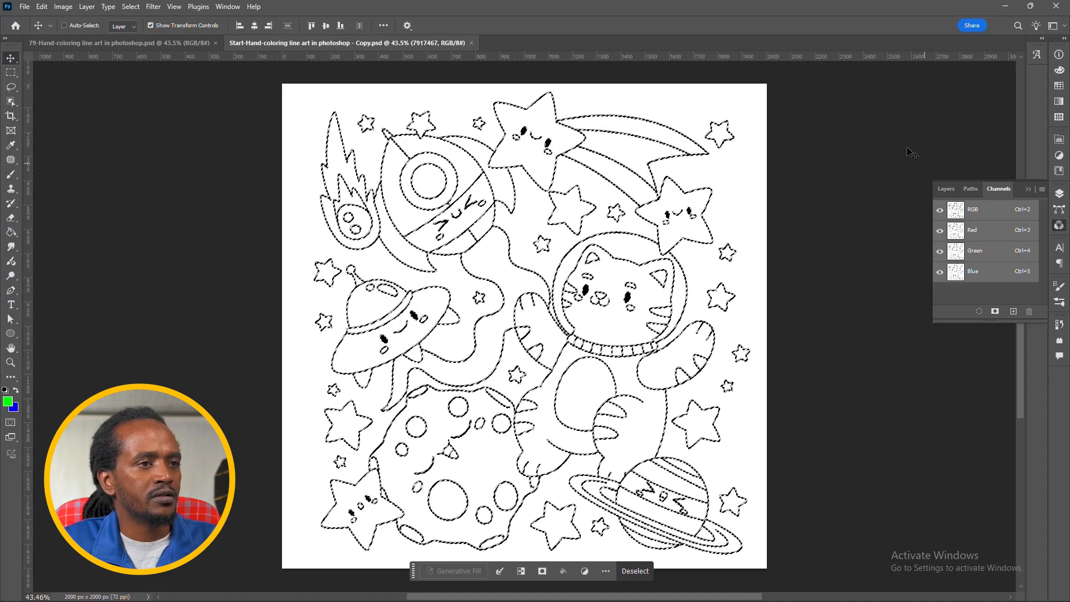
Step: Add a new layer above layer 7917467 and name it "line art"
left_click(946, 189)
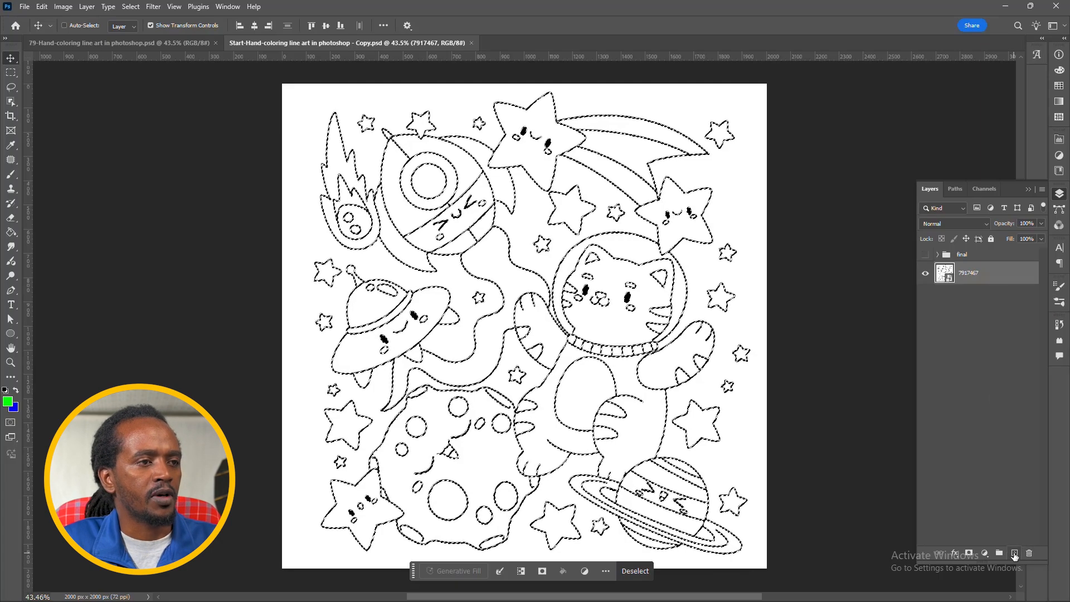
left_click(1015, 554)
left_click(974, 294)
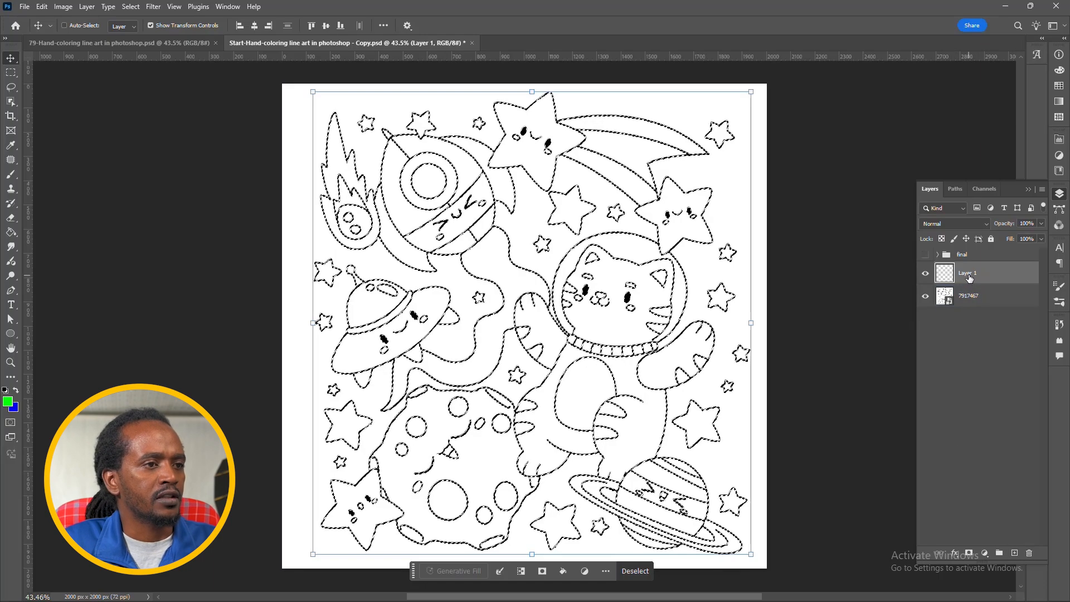
double_click(968, 274)
type("line art")
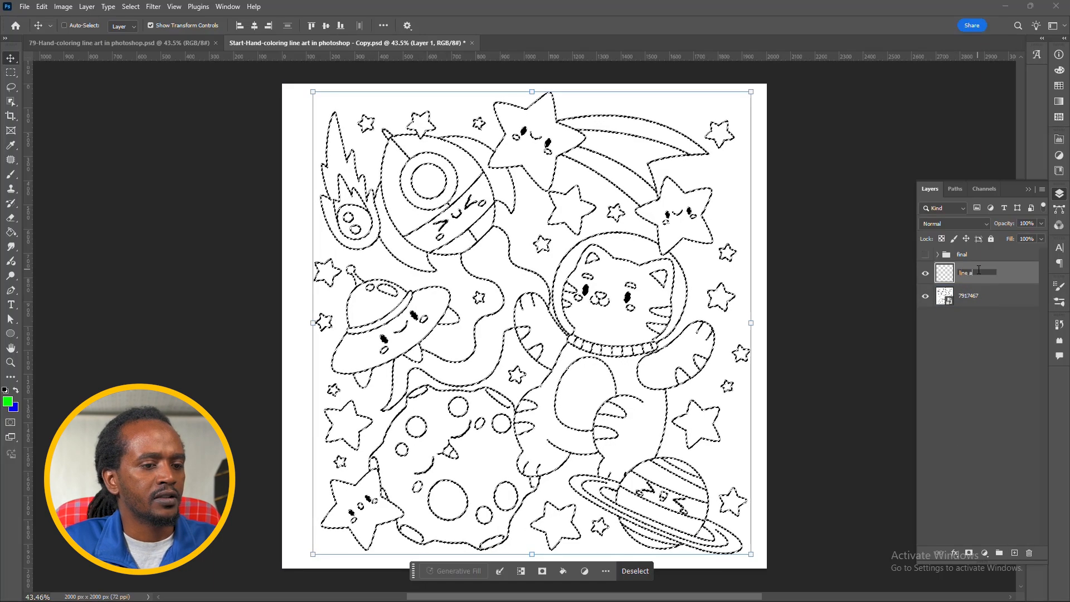
key("Return")
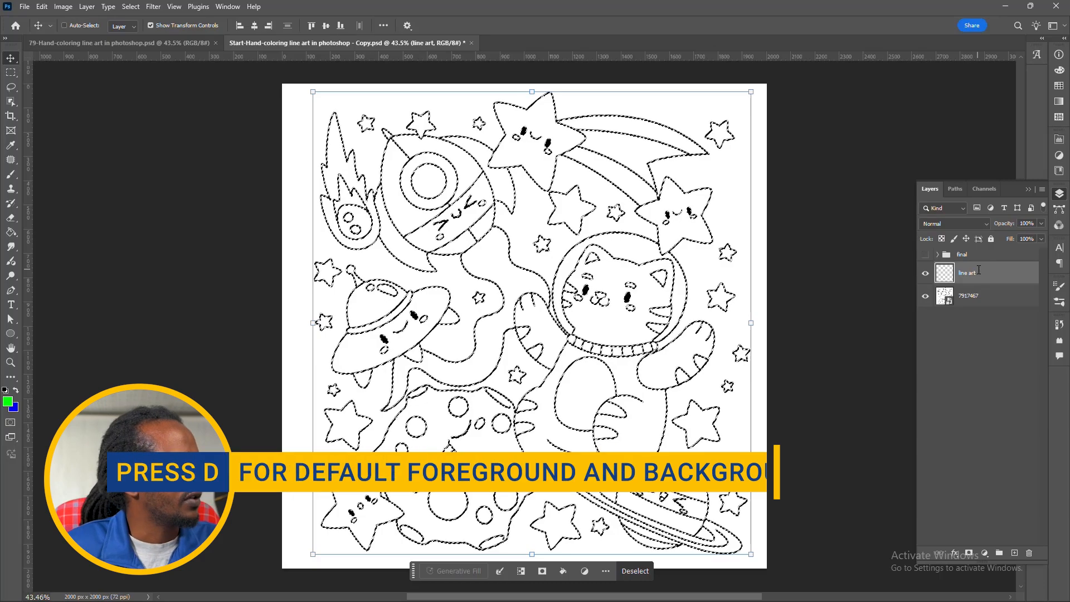
Step: Reset the colors to default, fill the selected lines with black on the line art layer and deselect
key("d")
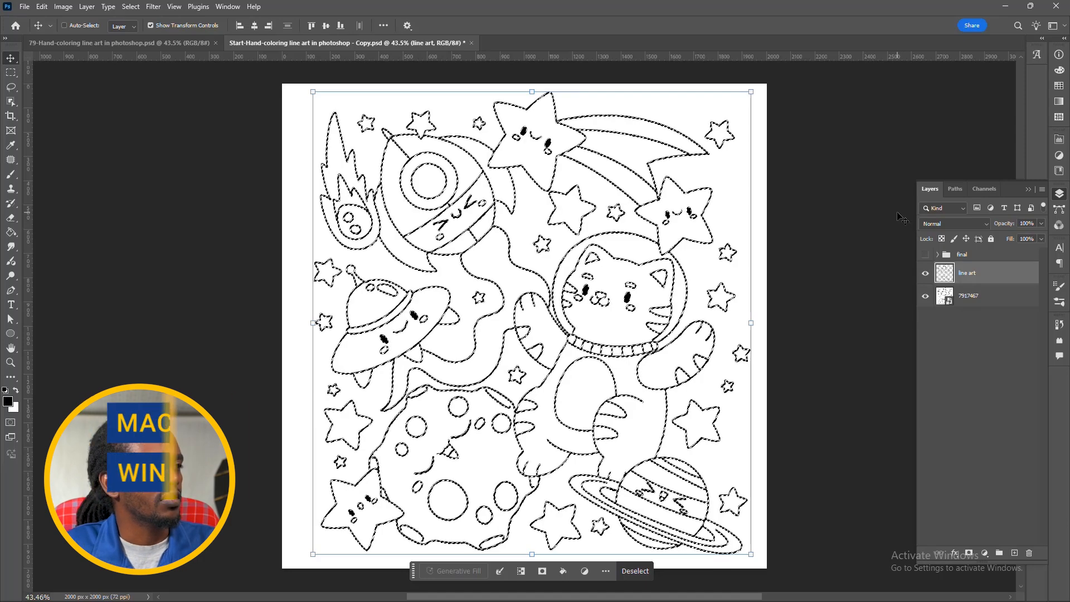
key("ctrl")
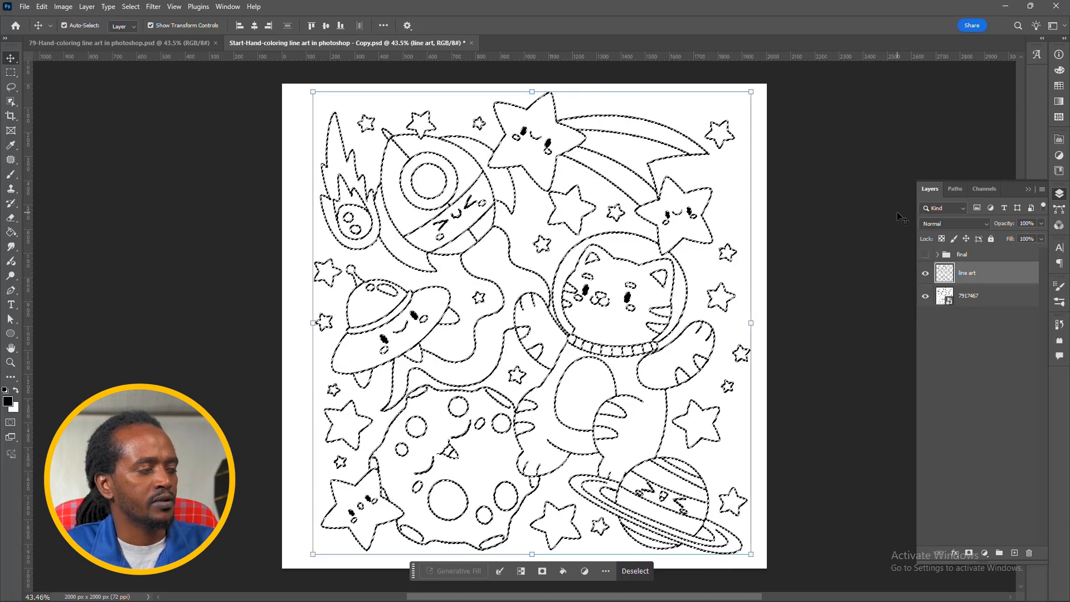
key("ctrl+d")
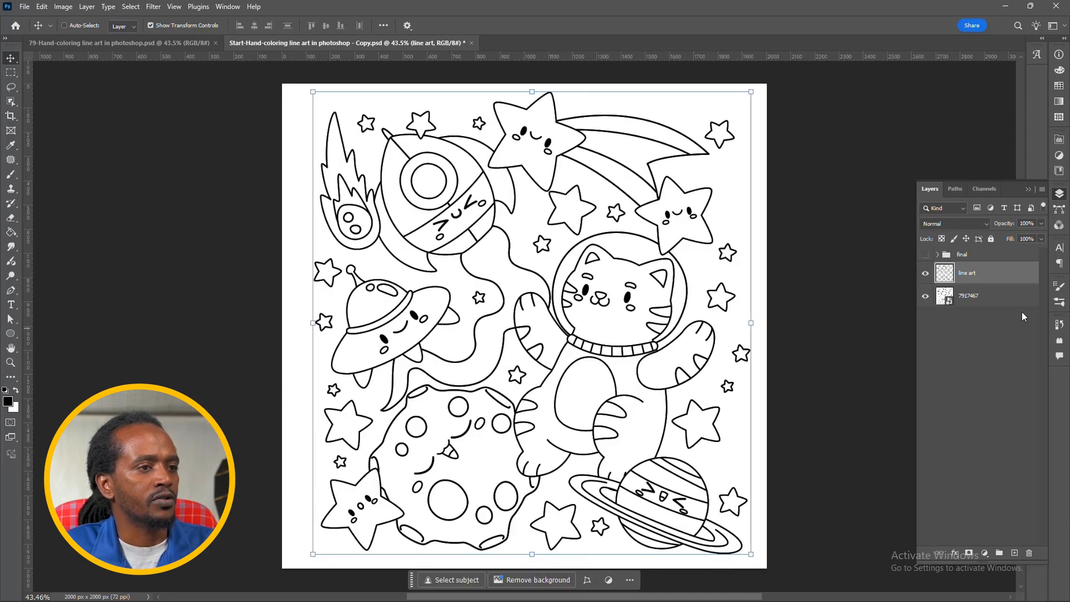
Step: Fill the 7917467 layer with the white background color and check it against the line art layer by toggling their visibility
left_click(1003, 298)
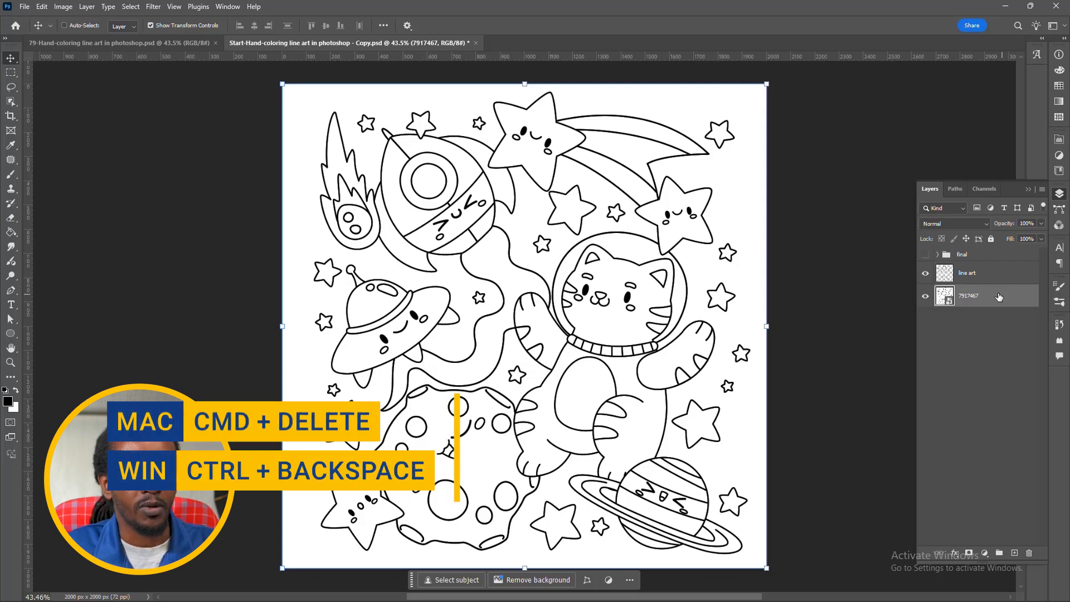
key("ctrl+BackSpace")
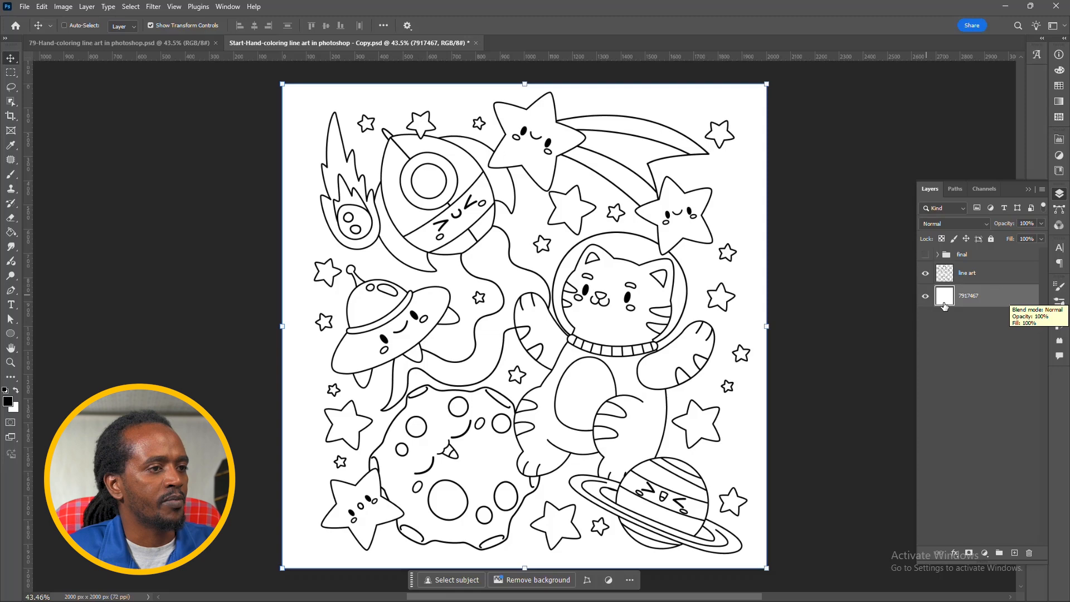
left_click(926, 297)
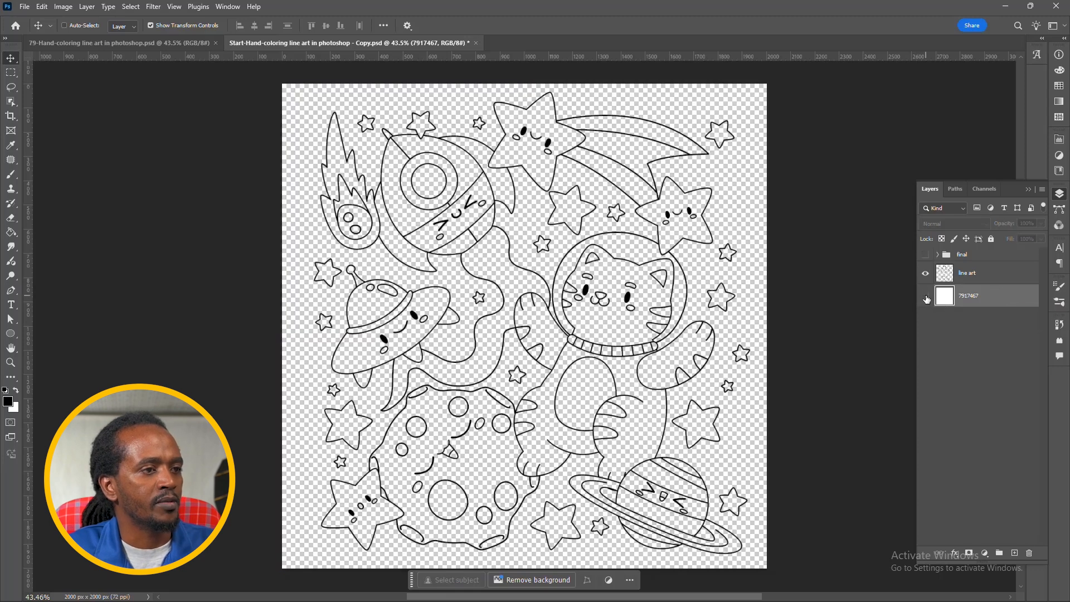
left_click(925, 275)
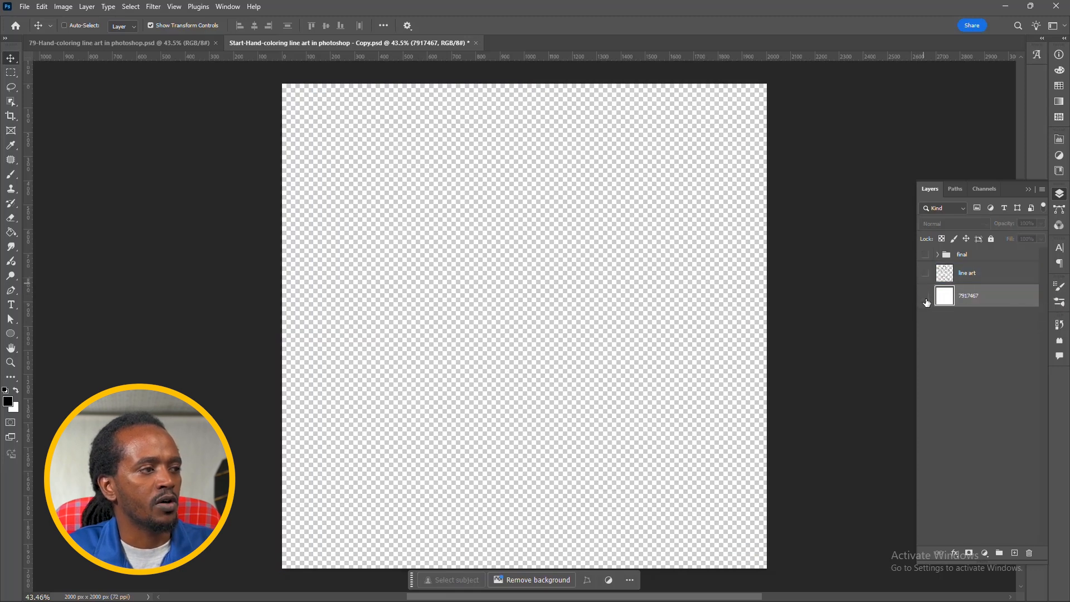
left_click(927, 299)
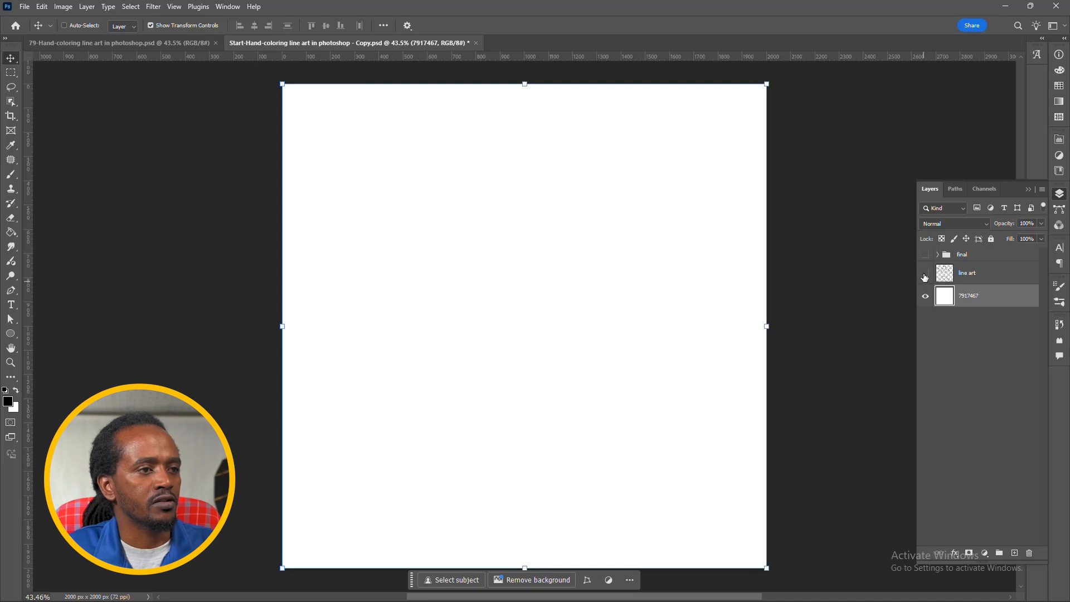
left_click(925, 274)
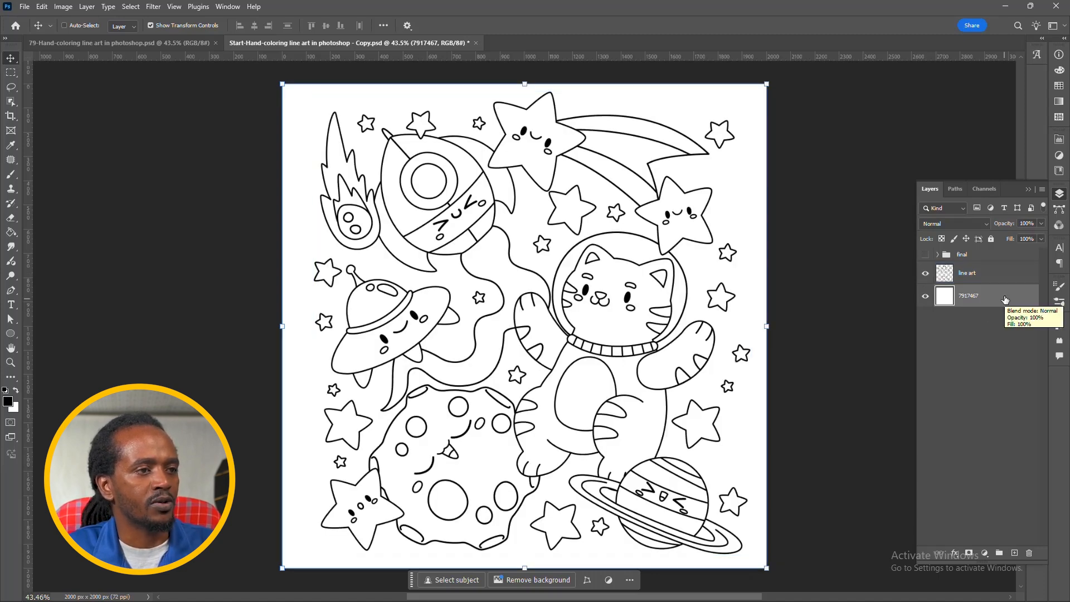
Step: Add a new layer above the line art layer and name it "sky"
left_click(990, 276)
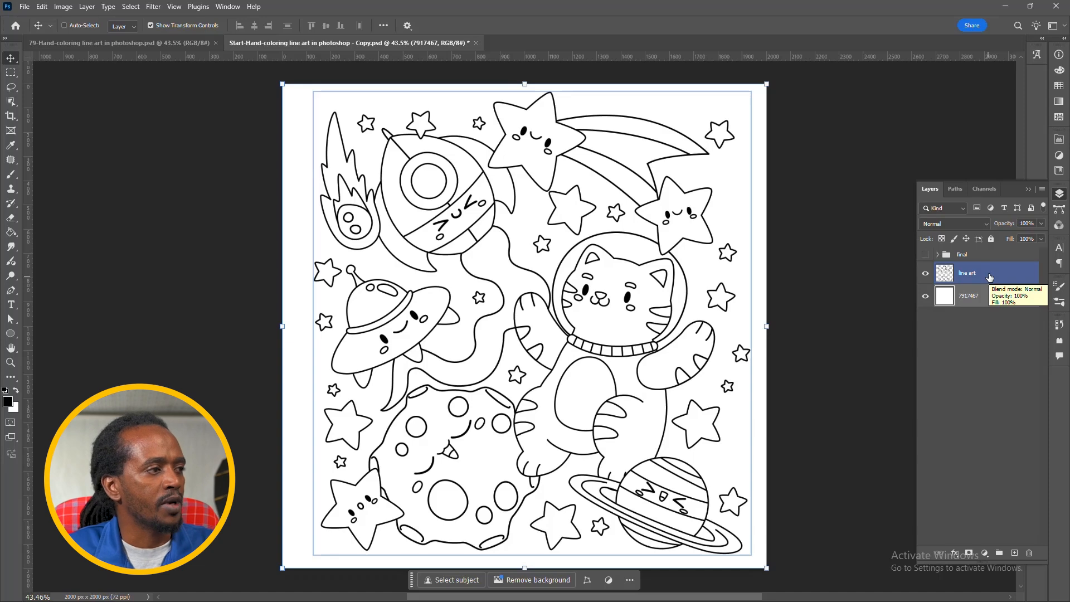
left_click(1011, 298)
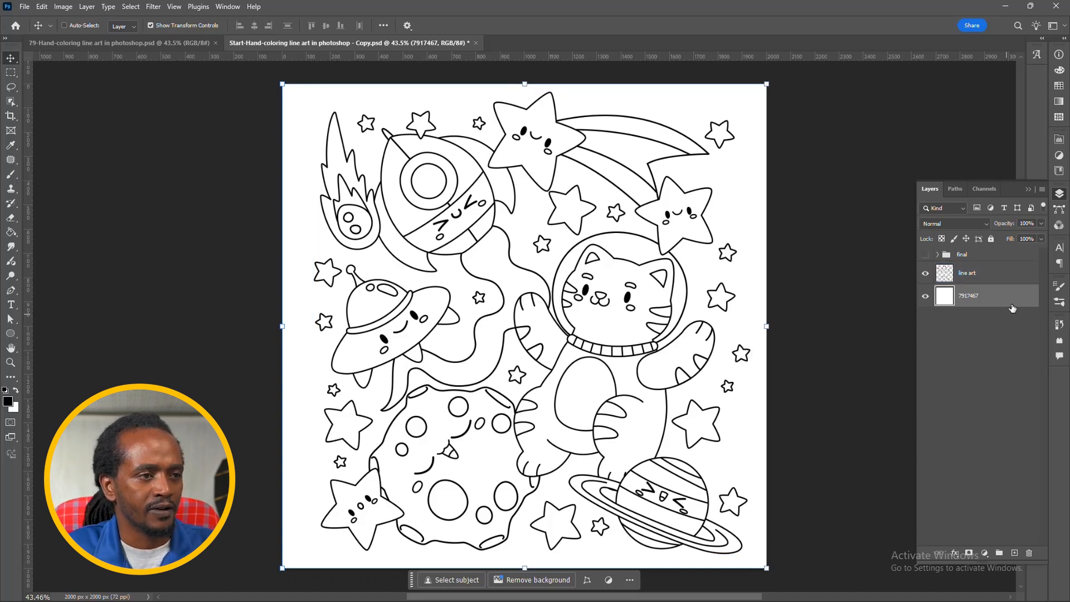
left_click(1013, 274)
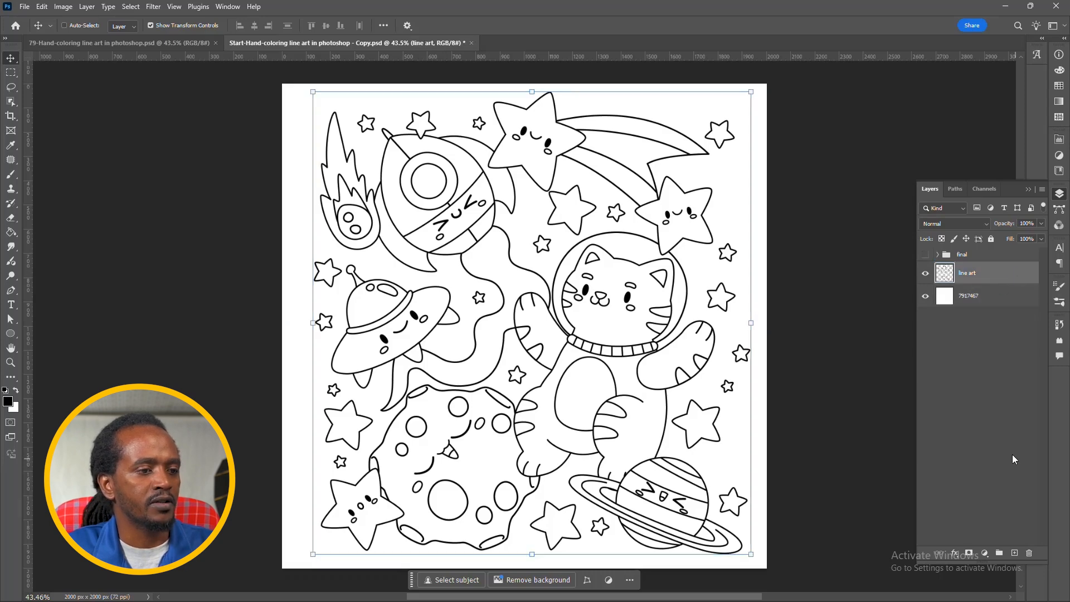
left_click(1016, 554)
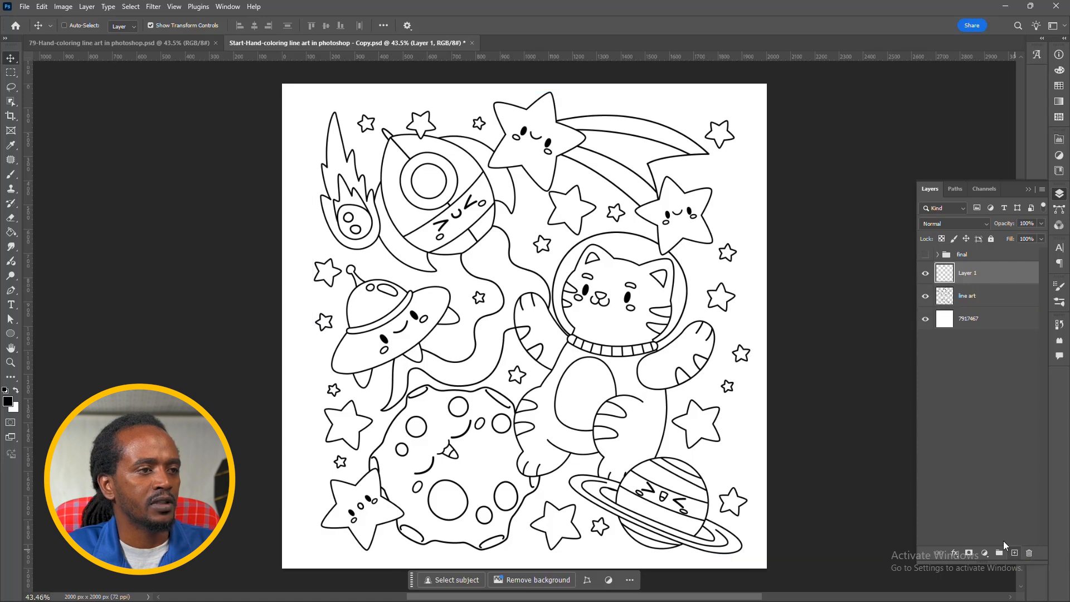
double_click(968, 274)
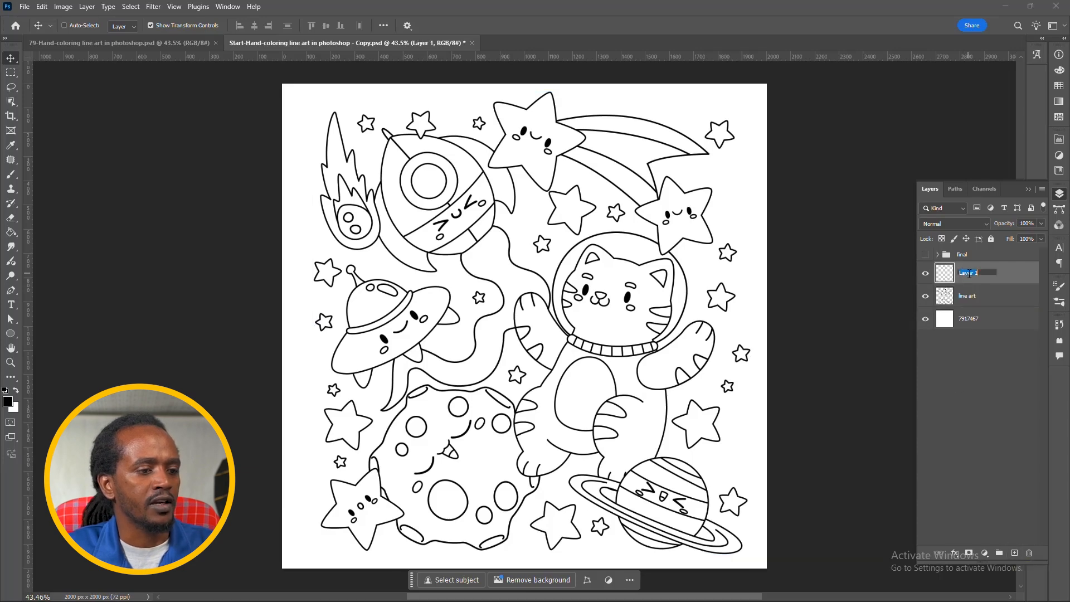
type("sky")
key("Return")
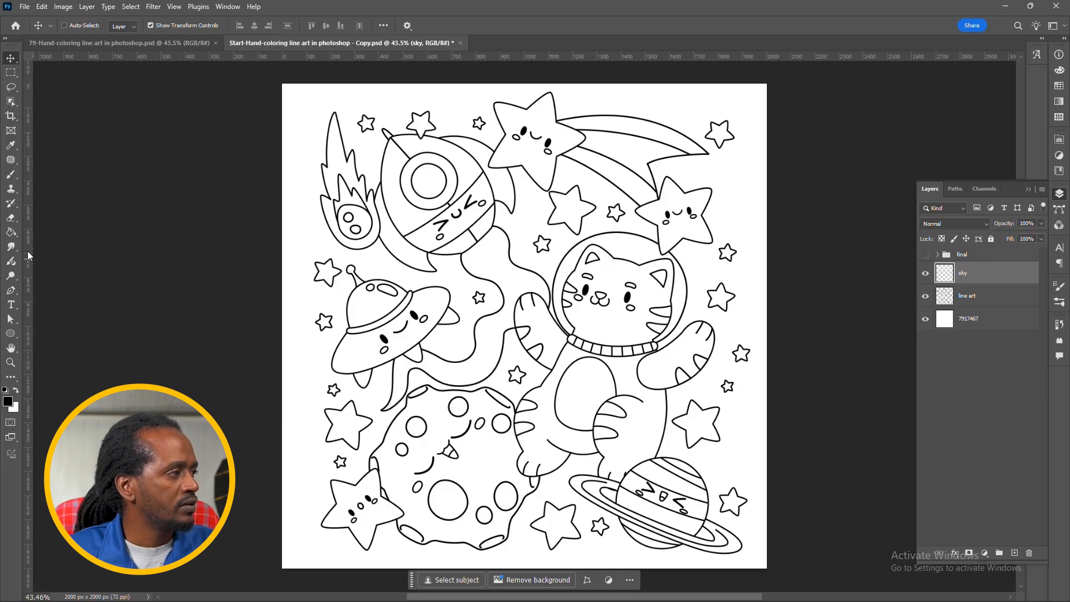
Step: Fill the background and the enclosed gap beside the rocket with blue on the sky layer, using the Paint Bucket with All Layers enabled
key("g")
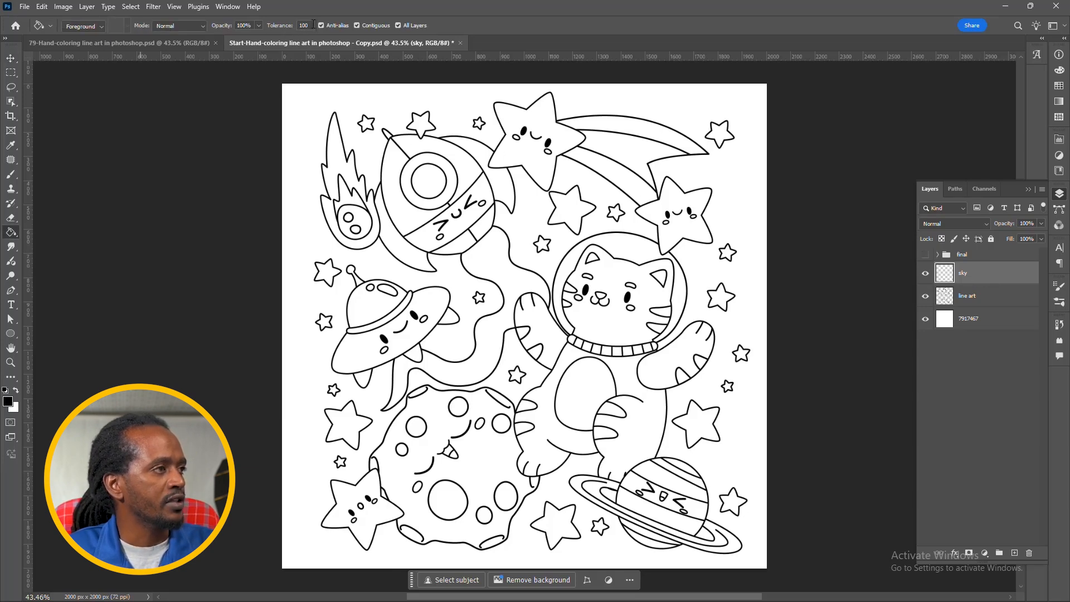
left_click(398, 26)
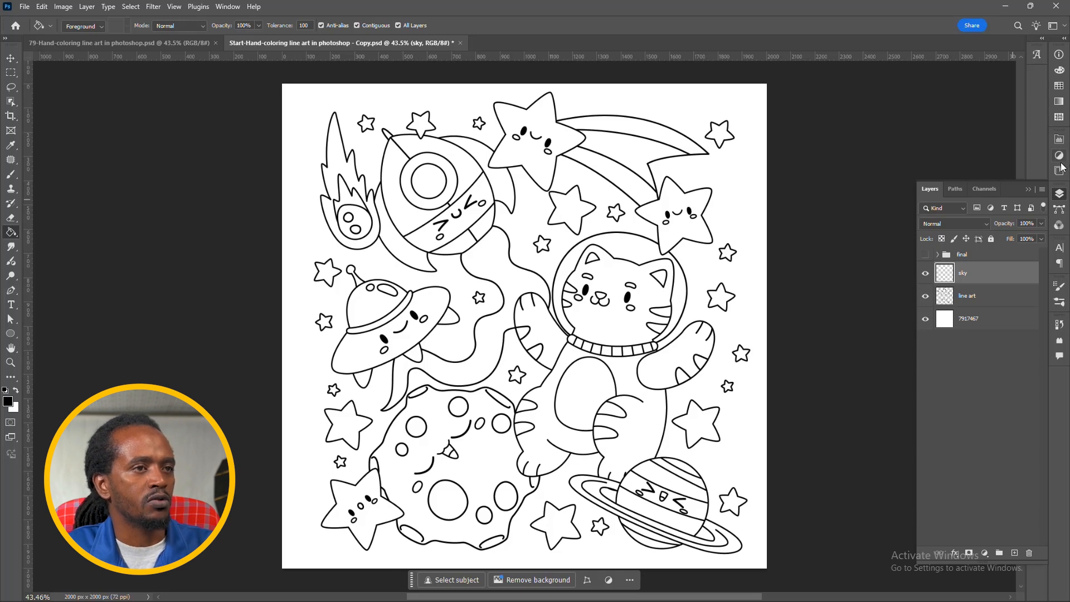
left_click(1060, 86)
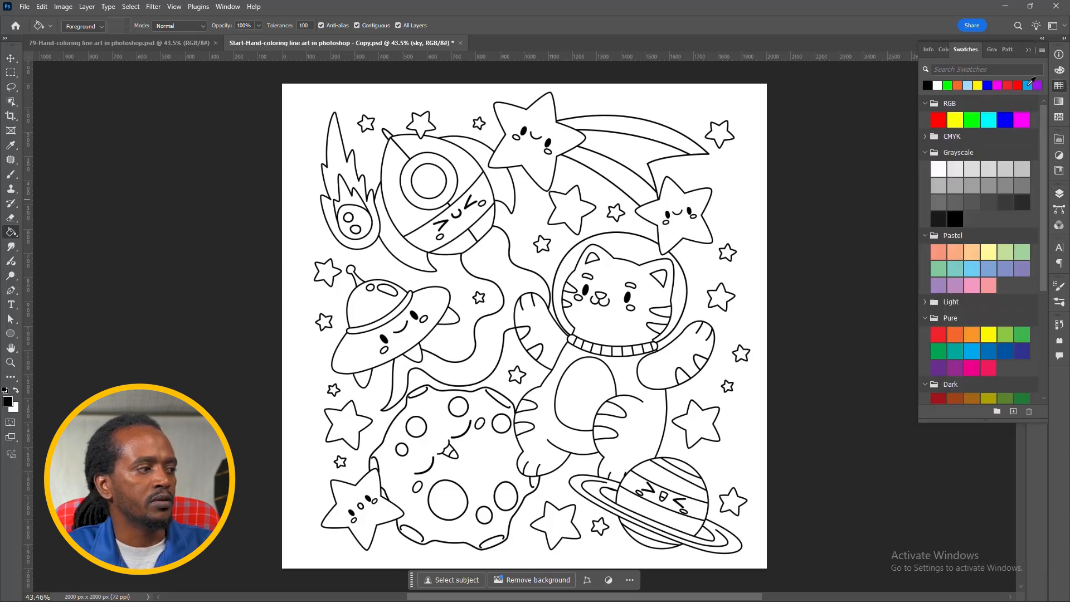
left_click(1028, 85)
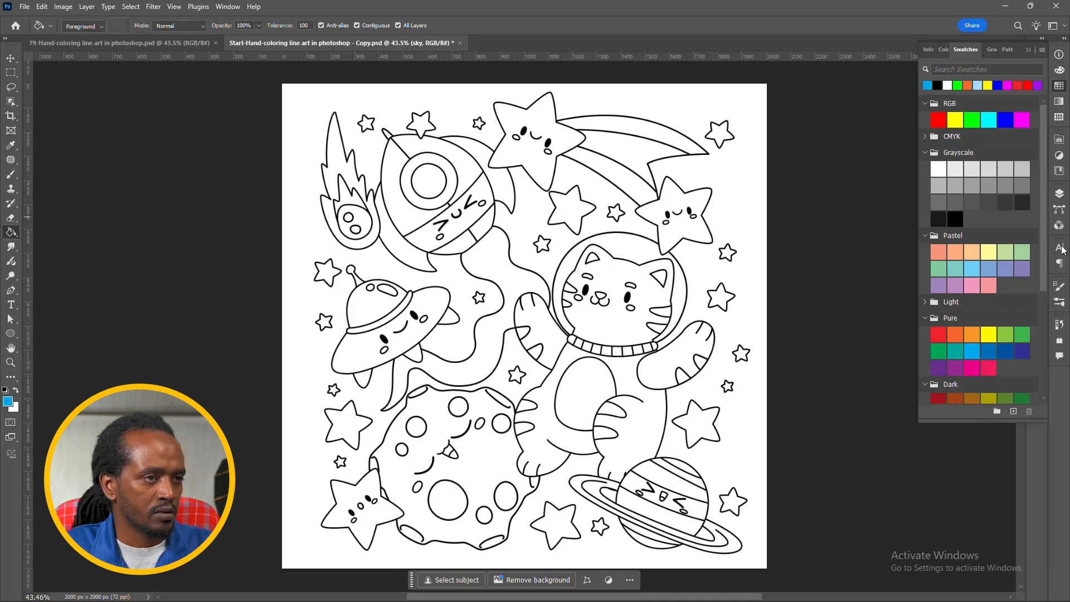
left_click(1060, 194)
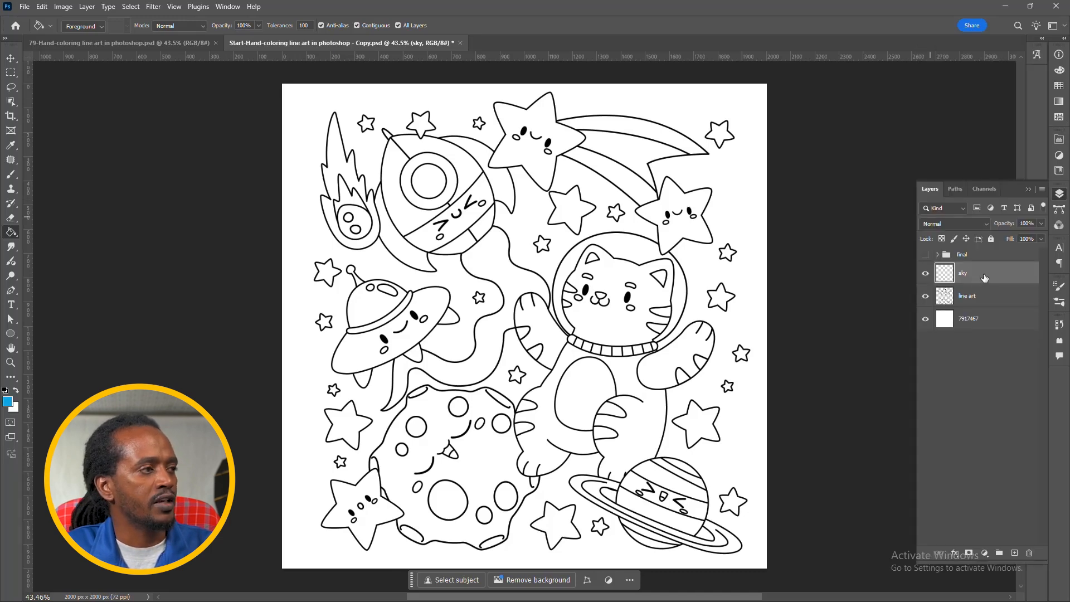
left_click(315, 101)
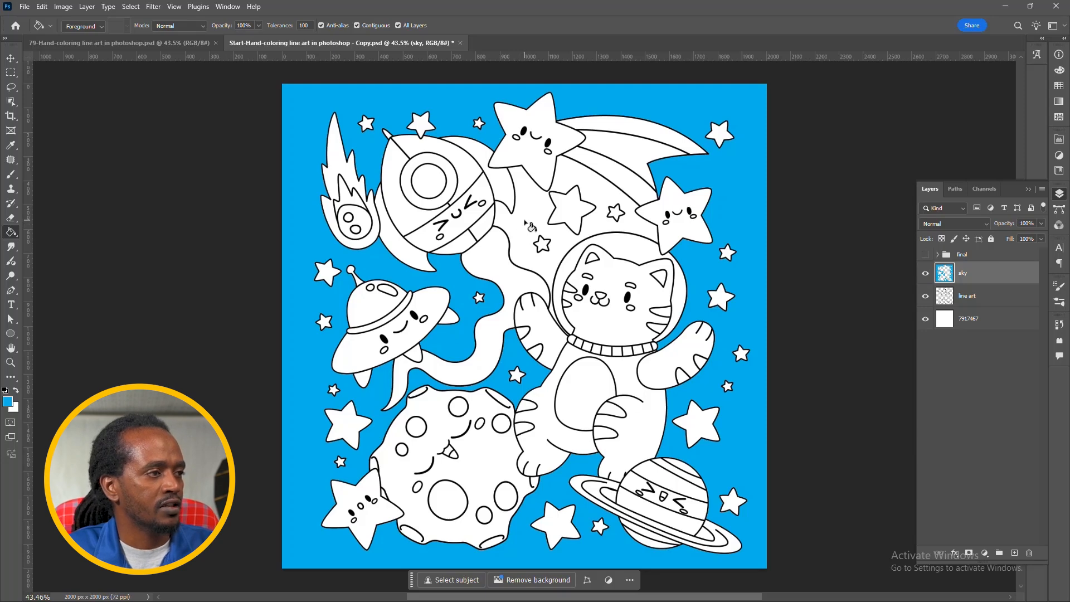
left_click(529, 225)
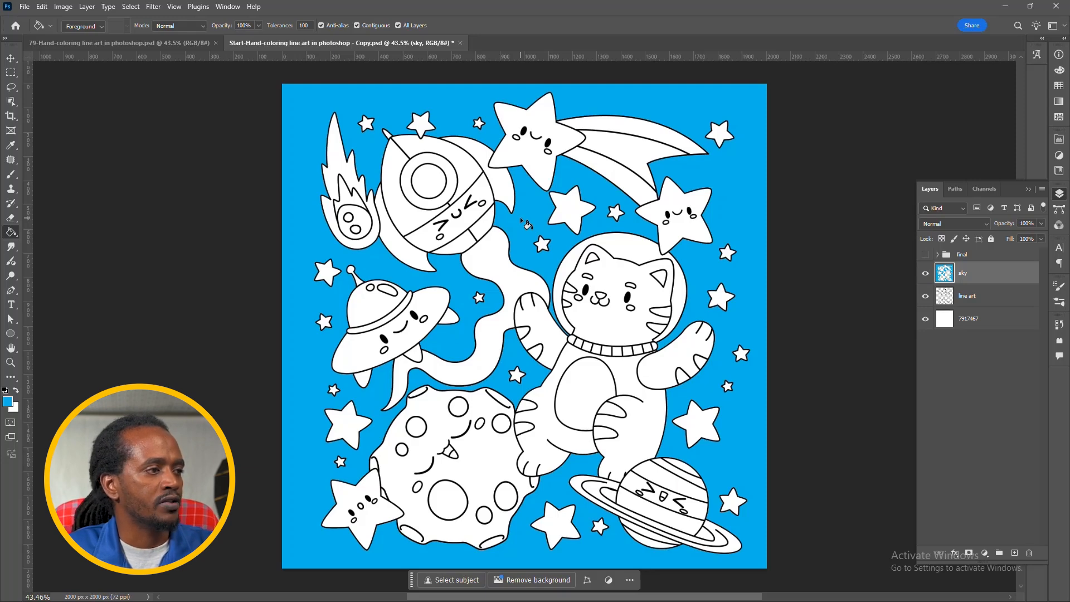
Step: Set the foreground color to yellow and add a layer named "stars" directly above the line art layer
left_click(1061, 87)
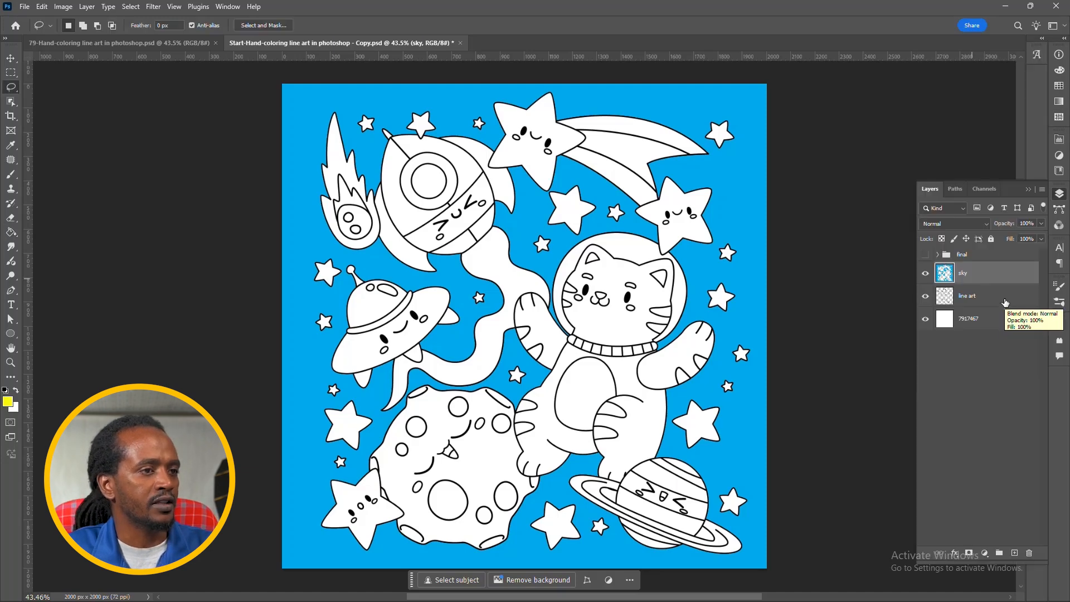
left_click(1005, 303)
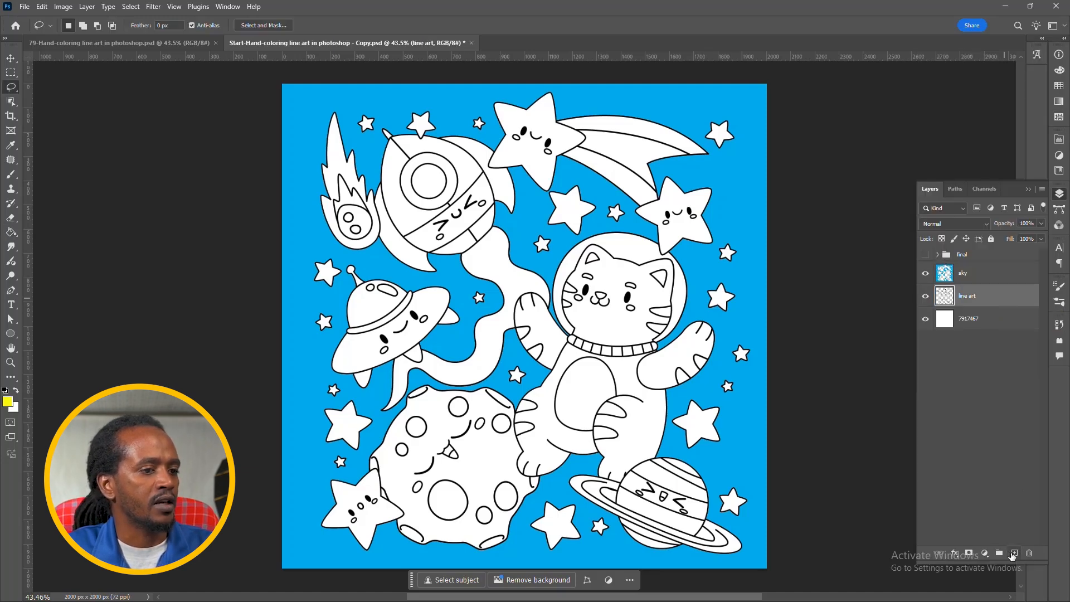
left_click(1015, 553)
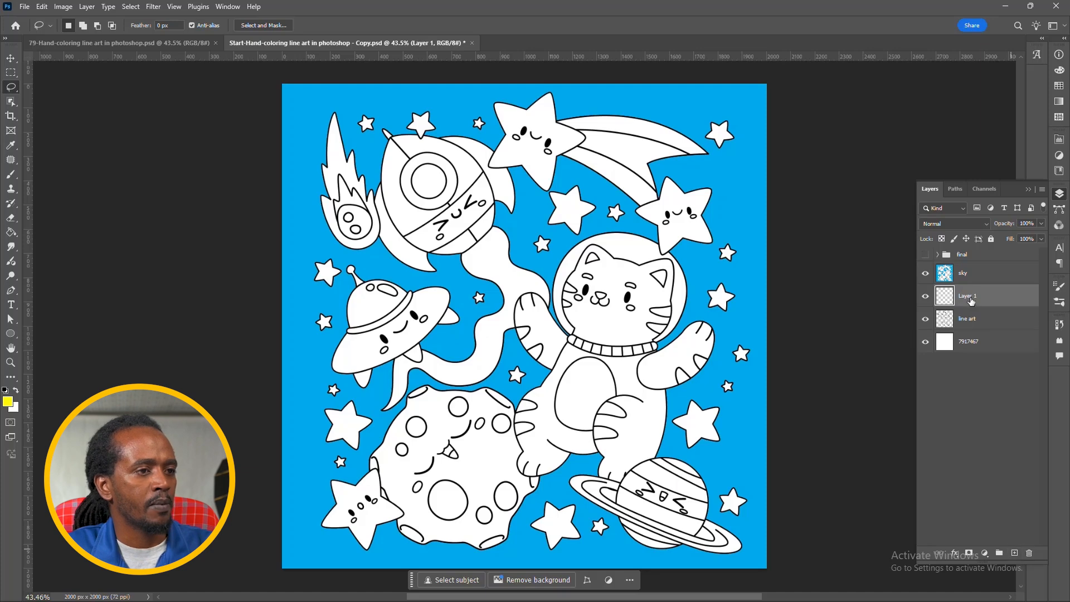
double_click(973, 296)
type("stars")
key("Return")
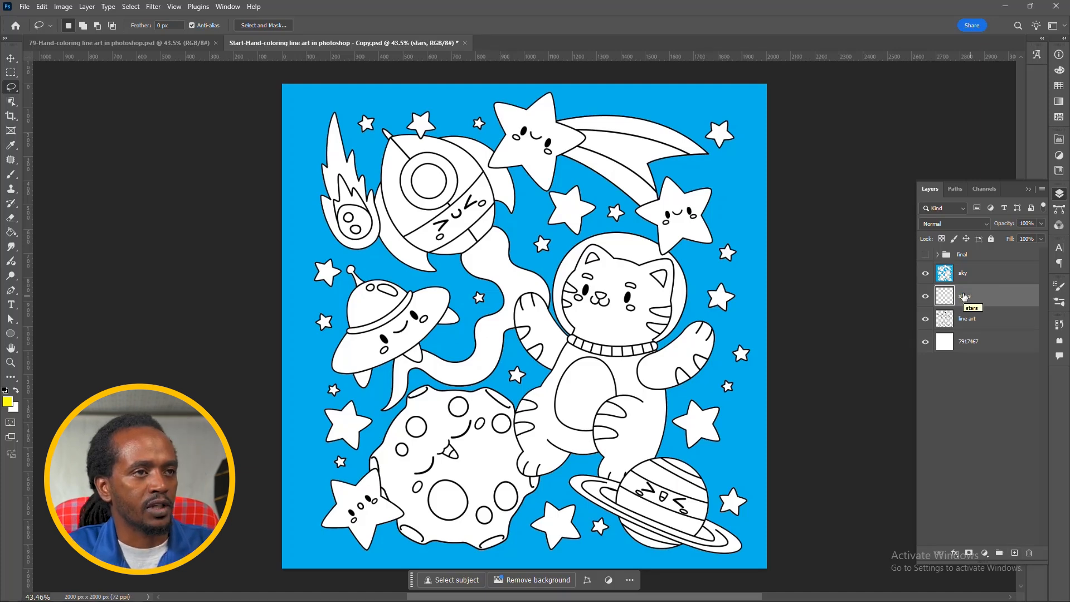
Step: Fill the star just above the flying saucer with RGB yellow on the stars layer, using the Paint Bucket
left_click(1059, 87)
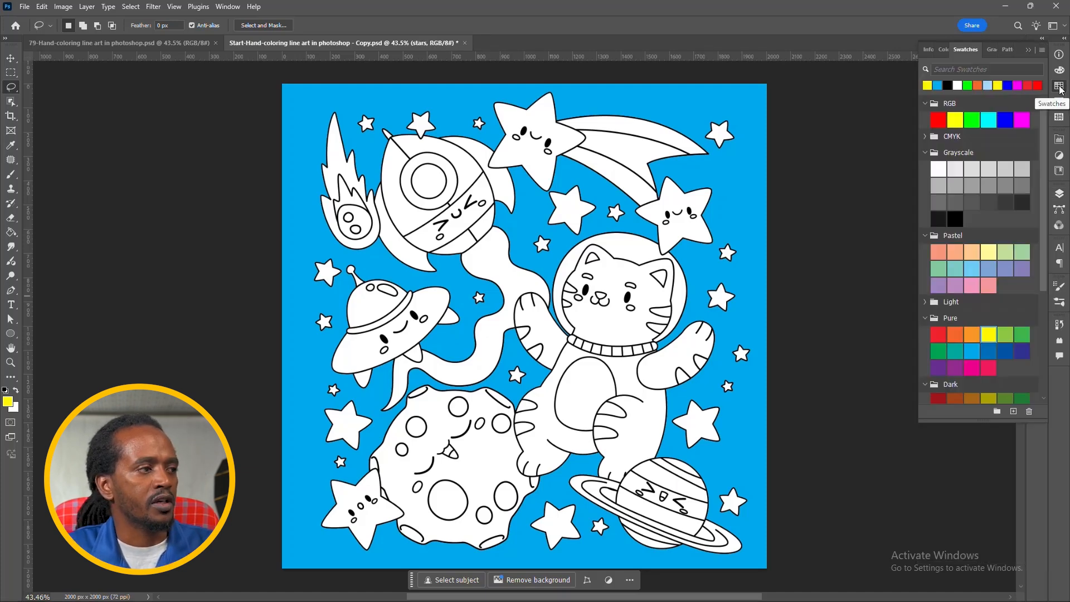
left_click(955, 120)
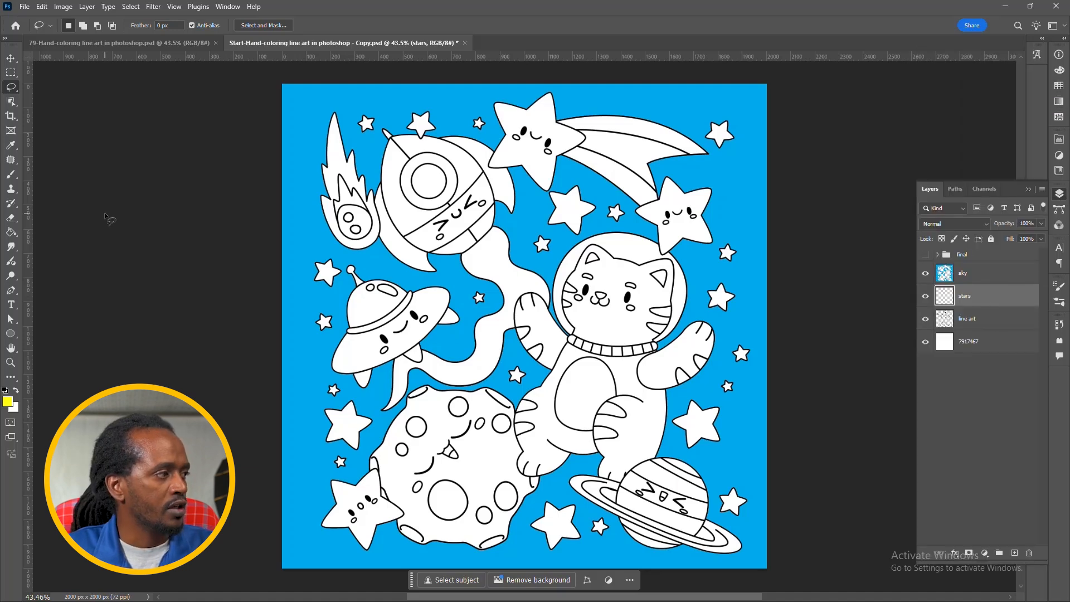
left_click(10, 233)
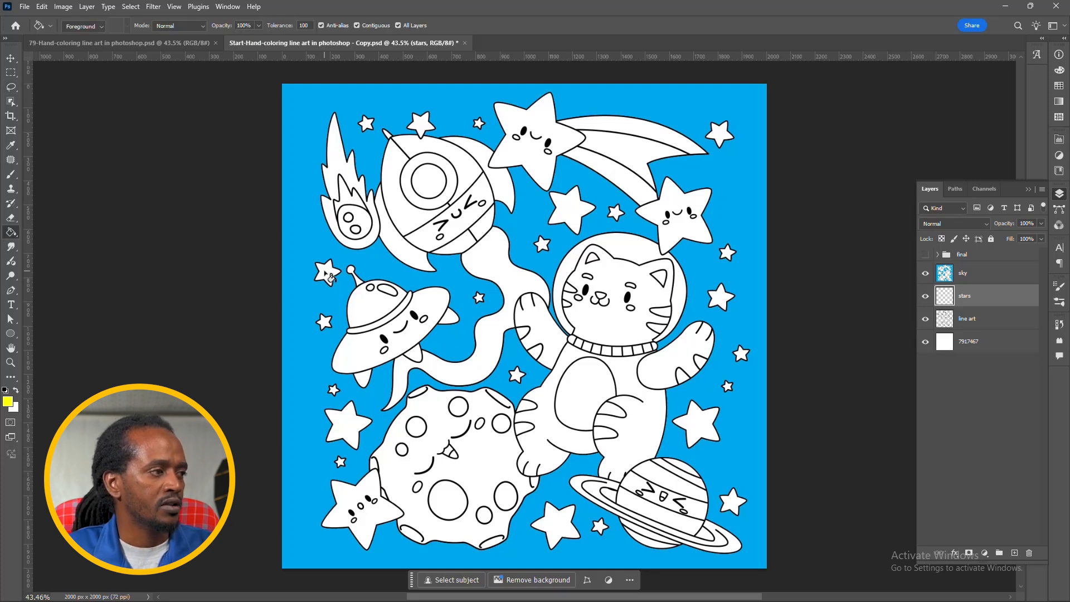
left_click(328, 276)
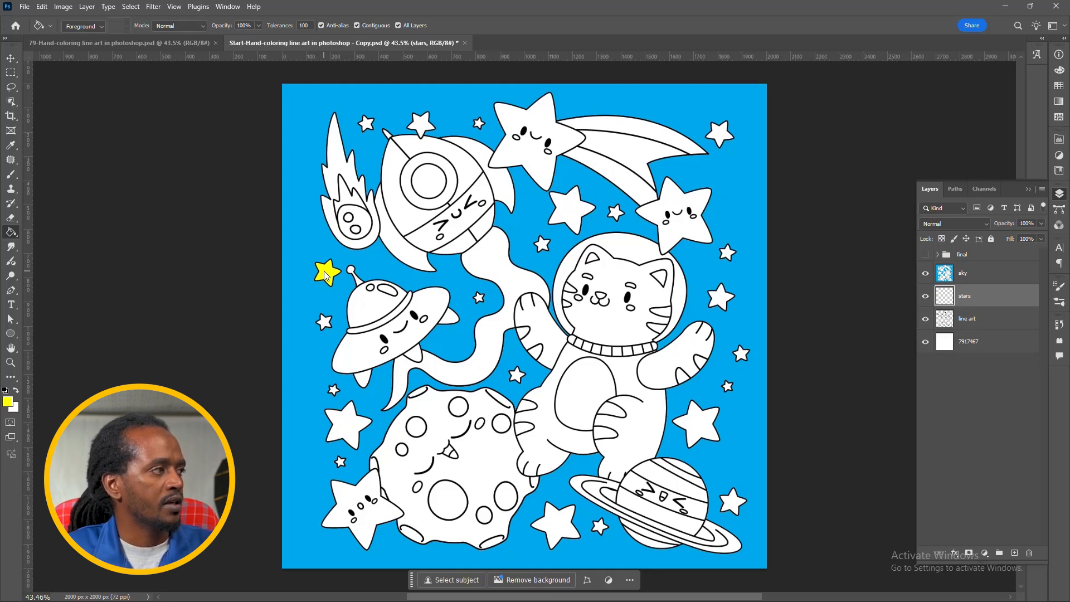
Step: Try filling a lassoed area around the small star near the comet with the yellow foreground color, then undo and deselect
left_click(10, 87)
mouse_move(367, 111)
left_mouse_down()
mouse_move(360, 138)
mouse_move(384, 129)
mouse_move(369, 111)
left_mouse_up()
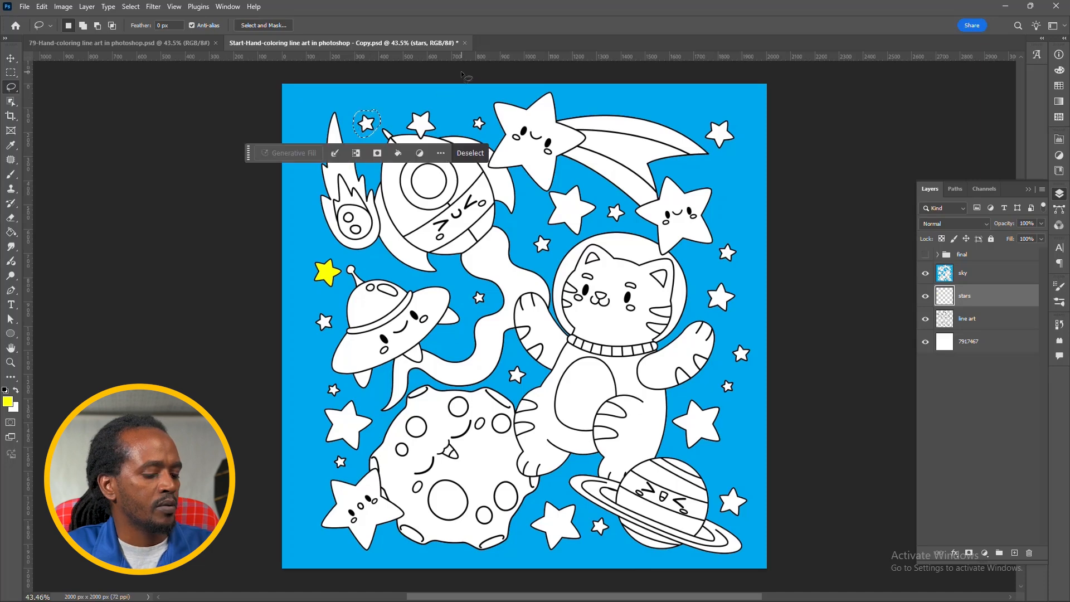
key("alt")
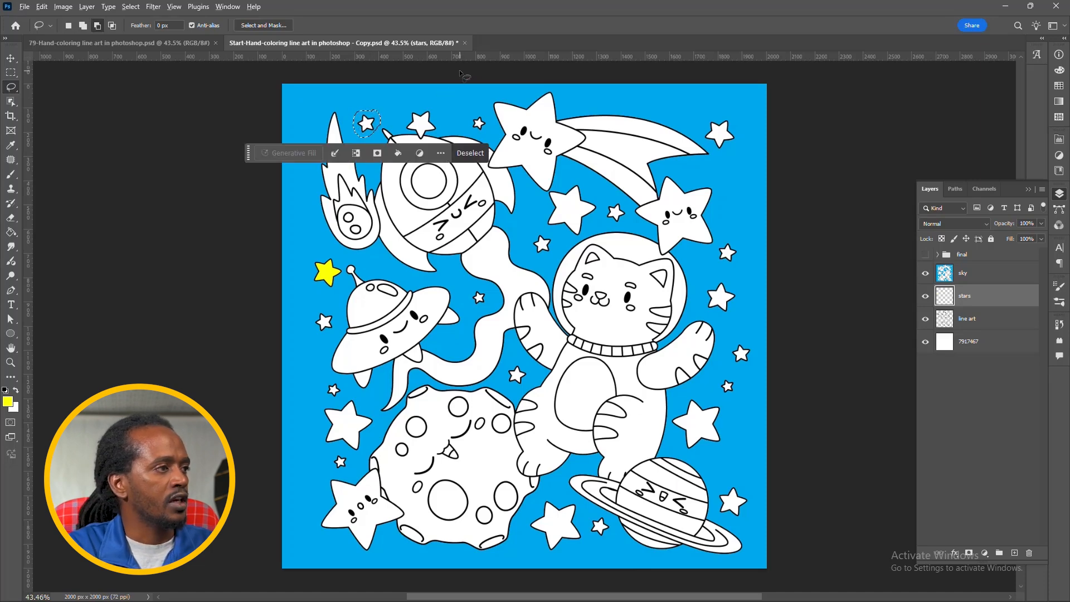
key("alt+BackSpace")
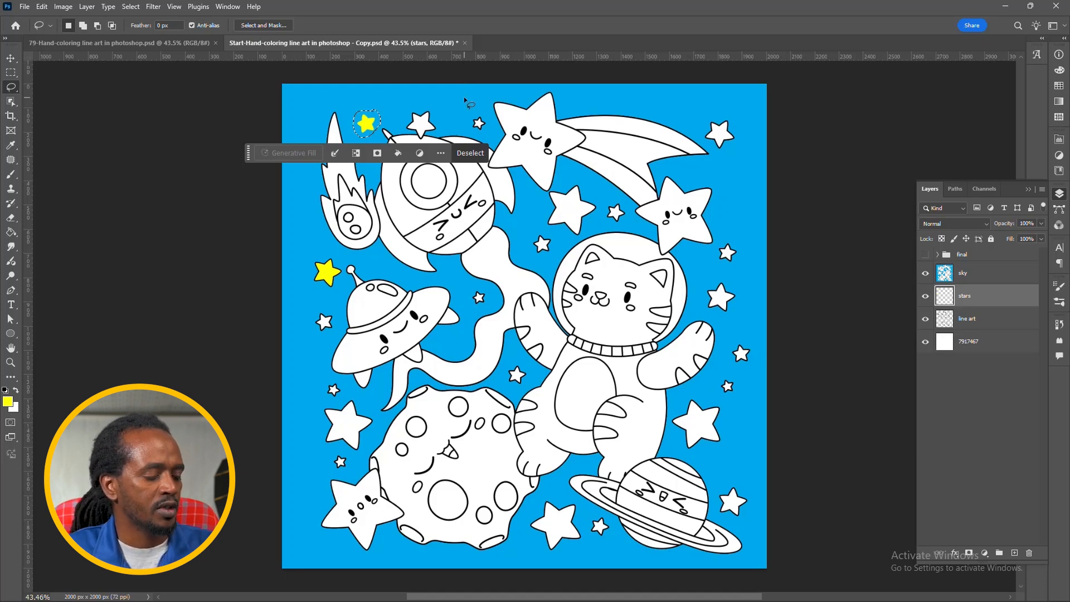
key("ctrl+z")
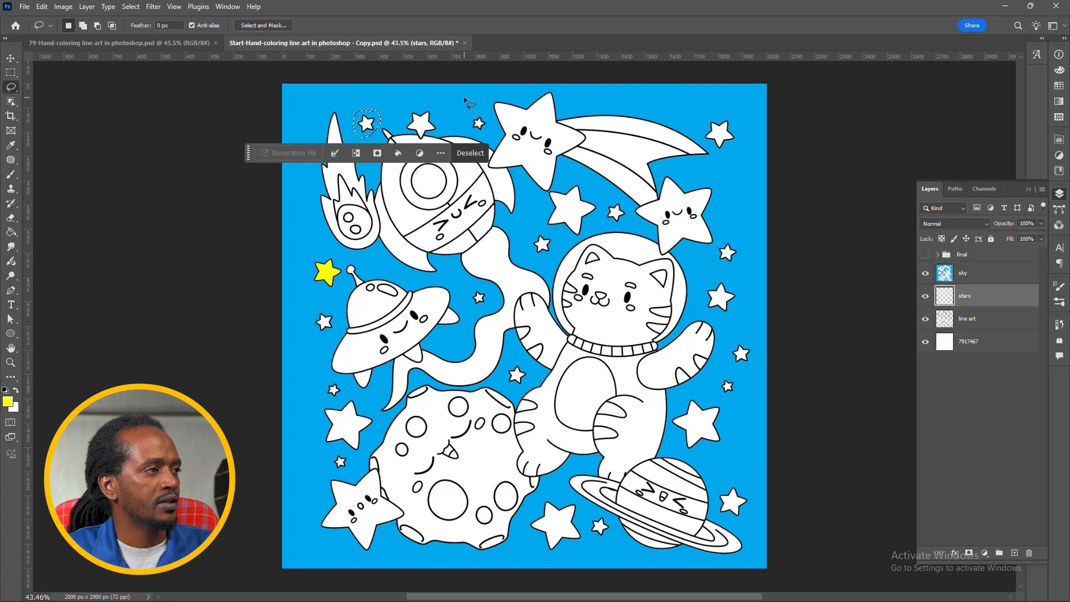
left_click(393, 107)
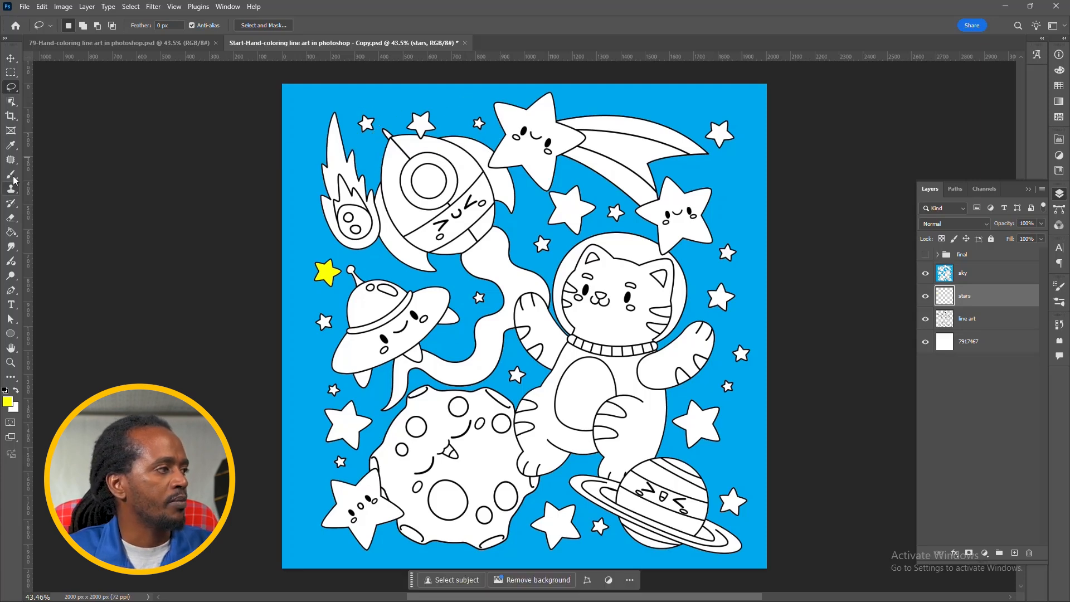
Step: Fill all remaining stars with yellow using the Paint Bucket, leaving out the large shooting star with the tail
left_click(11, 232)
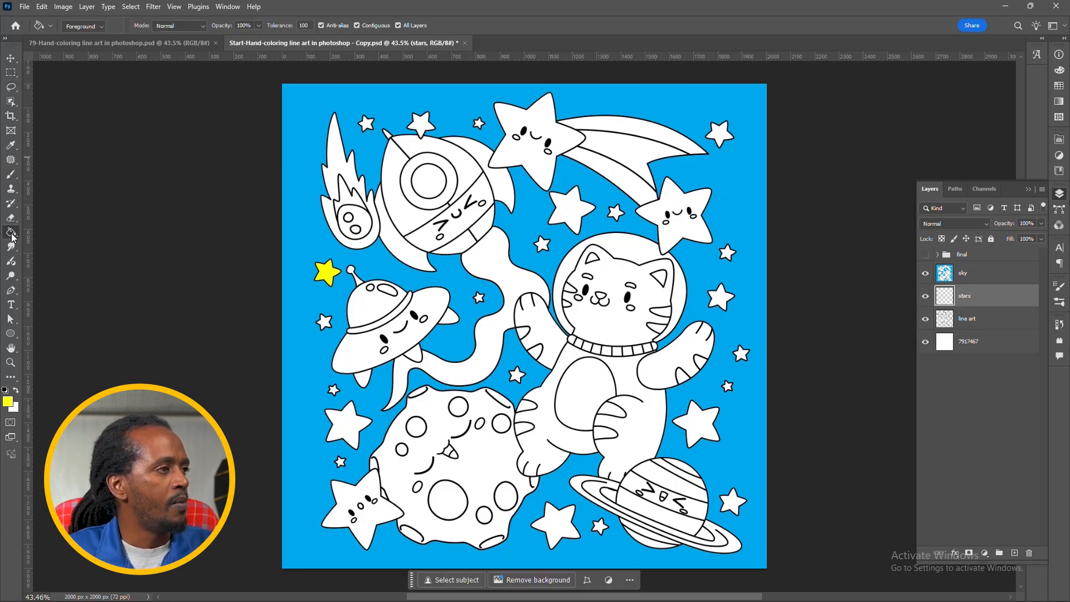
left_click(367, 125)
left_click(422, 126)
left_click(480, 126)
left_click(566, 209)
left_click(619, 213)
left_click(545, 246)
left_click(723, 302)
left_click(729, 258)
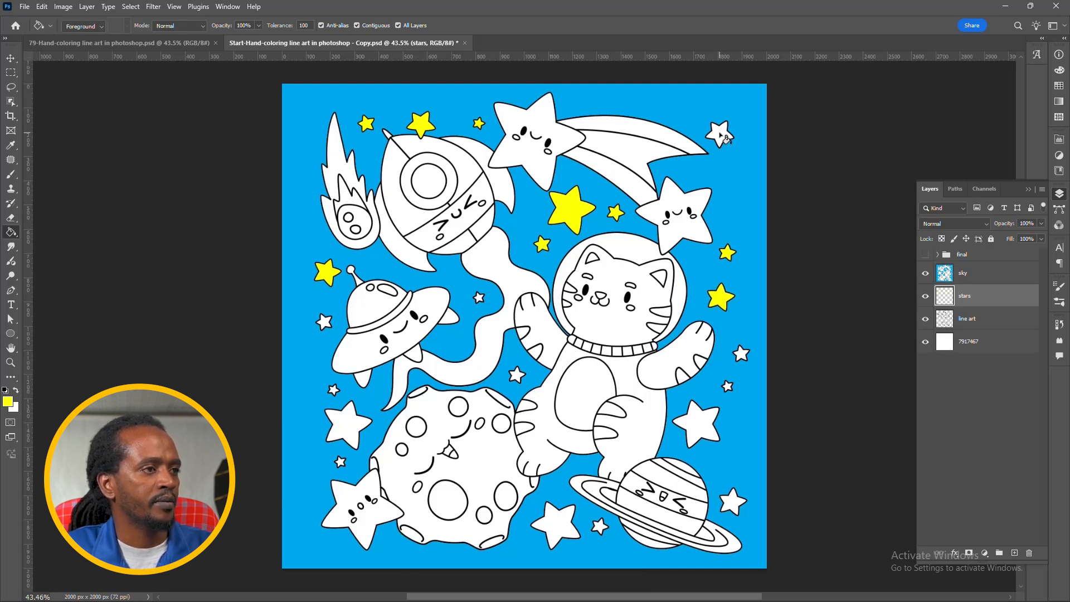
left_click(717, 137)
left_click(675, 223)
left_click(741, 355)
left_click(727, 387)
left_click(698, 425)
left_click(733, 502)
left_click(600, 527)
left_click(557, 526)
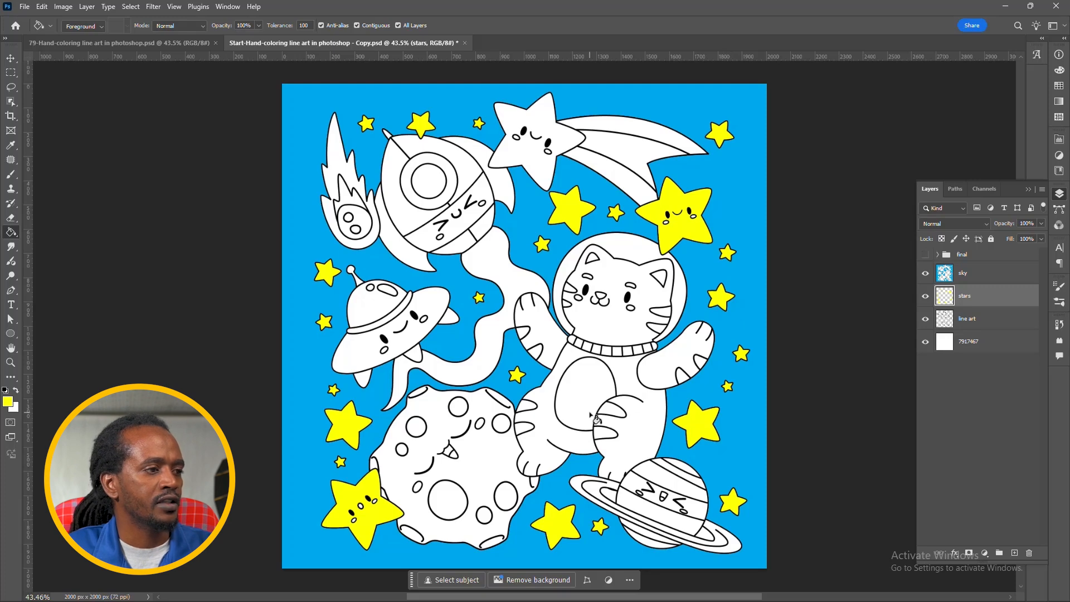
Step: Fill the oval on the cat's belly with RGB magenta
left_click(1059, 86)
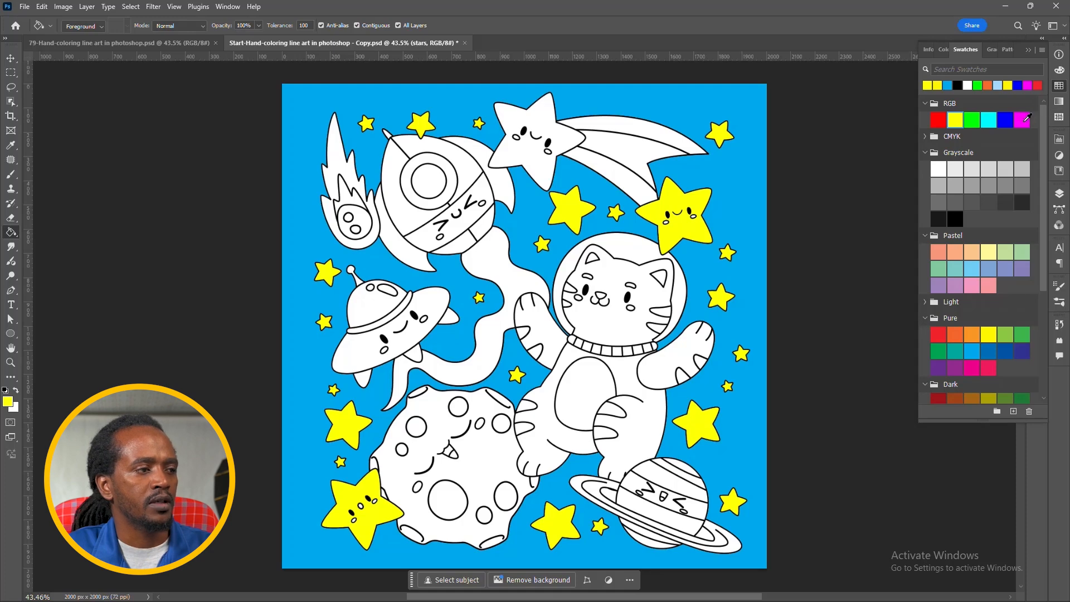
left_click(1025, 120)
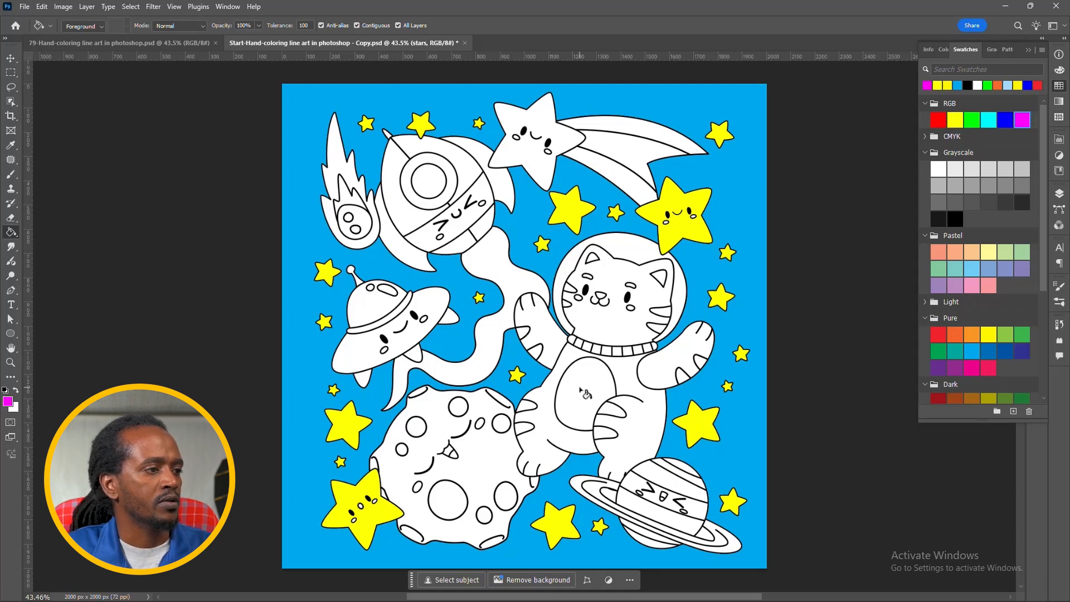
left_click(584, 393)
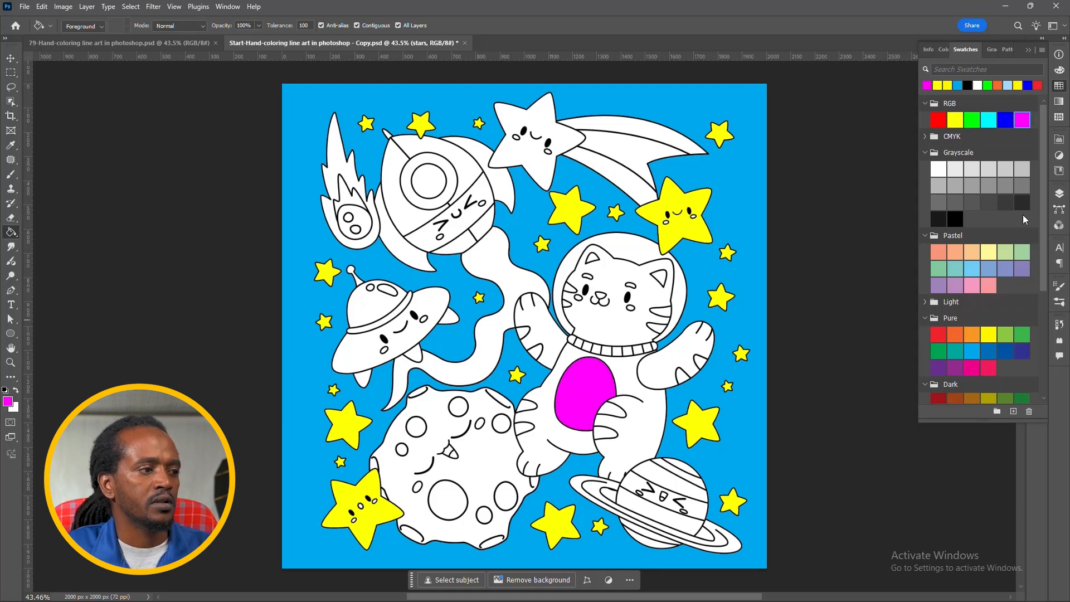
Step: Fill the stripes on the cat's legs, arms and cheeks with RGB cyan
left_click(991, 118)
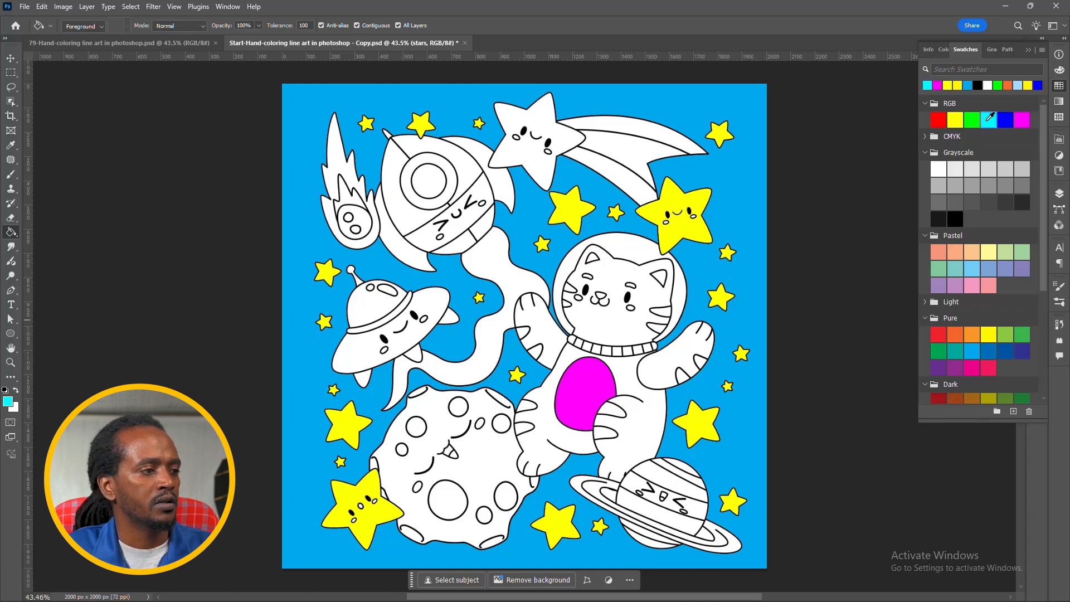
left_click(528, 408)
left_click(524, 428)
left_click(605, 434)
left_click(612, 412)
left_click(686, 377)
left_click(700, 362)
left_click(535, 352)
left_click(524, 334)
left_click(570, 290)
left_click(568, 304)
left_click(662, 311)
left_click(658, 326)
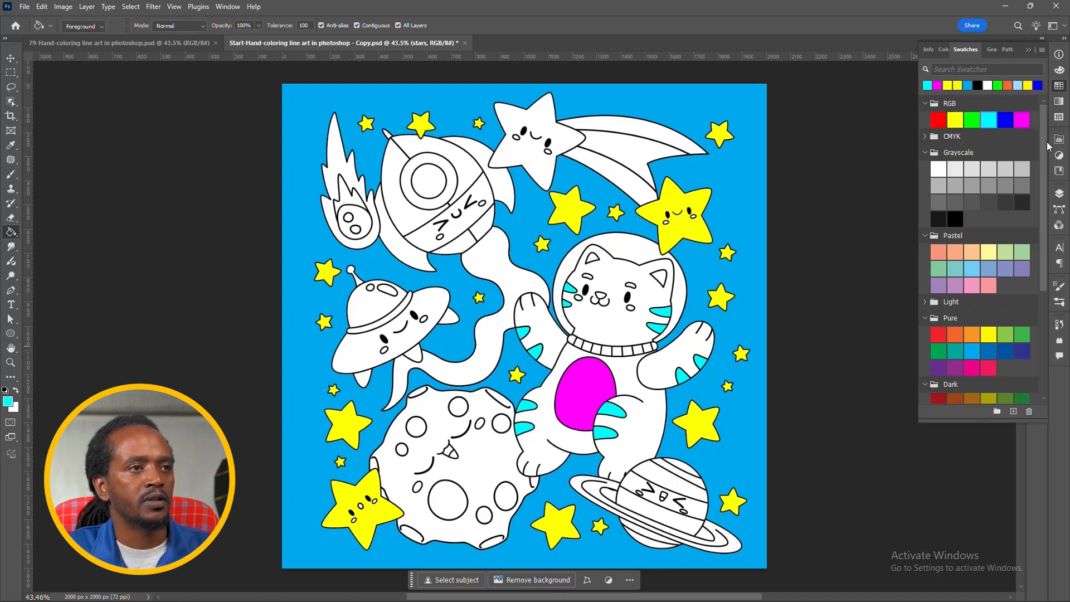
Step: Fill the cat's body, legs and both arms with the last pinkish-red swatch of the Pure group
left_click(989, 368)
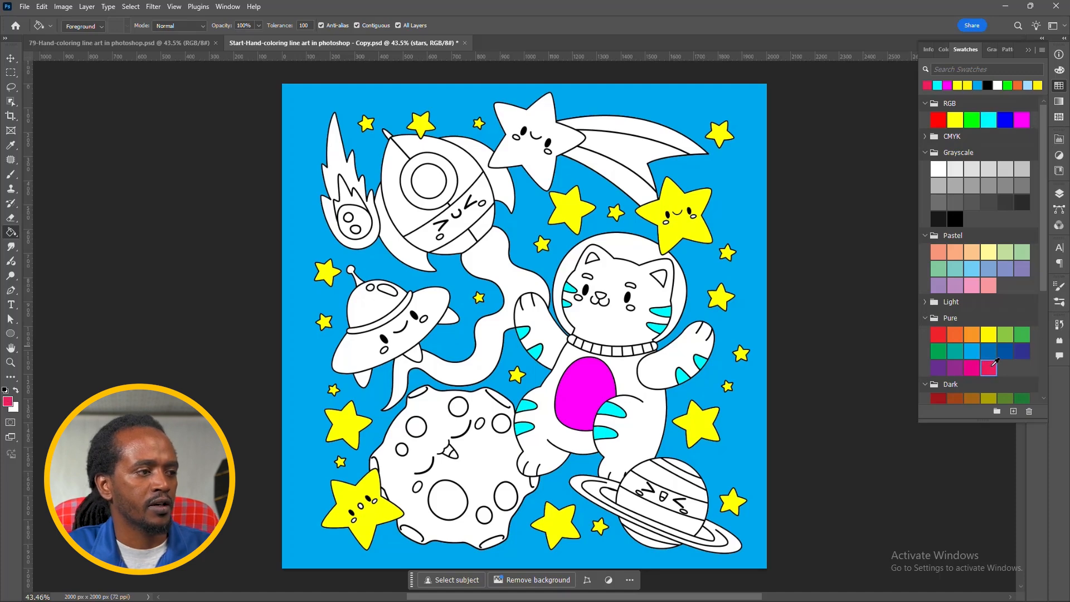
left_click(648, 429)
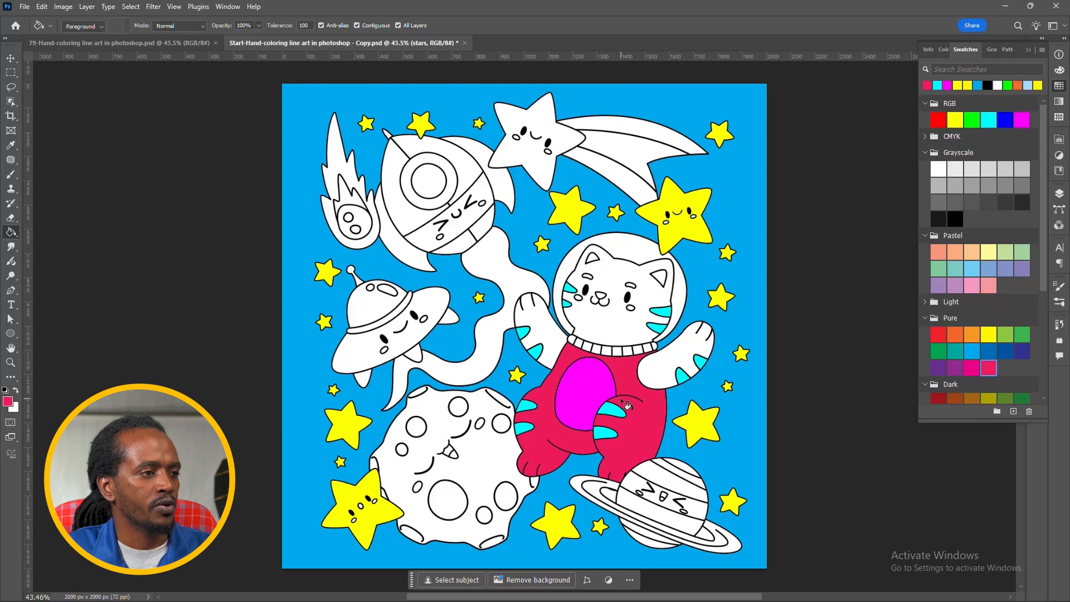
left_click(661, 376)
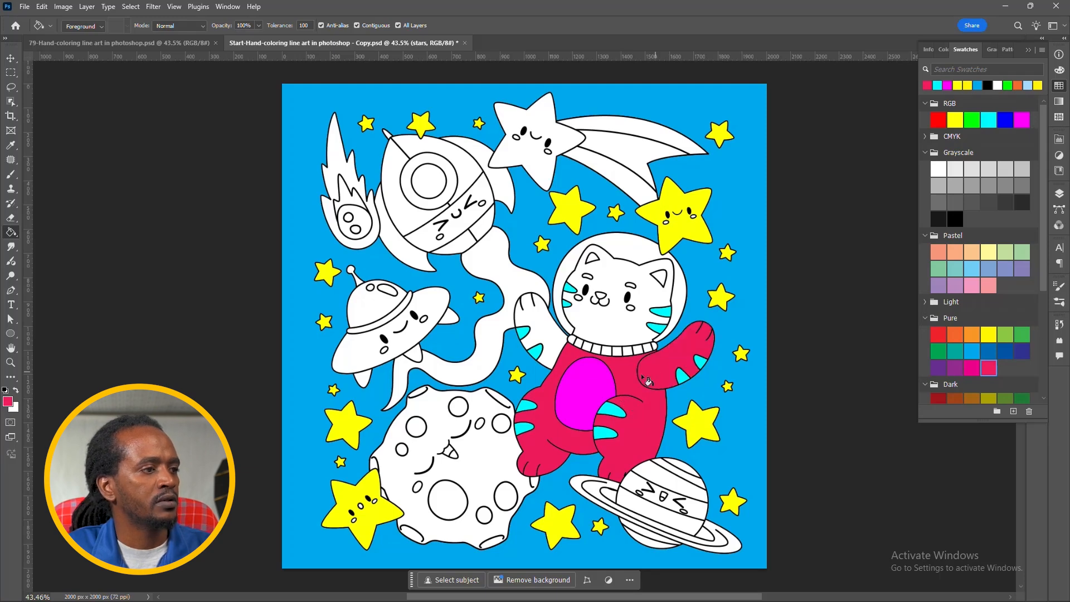
left_click(550, 346)
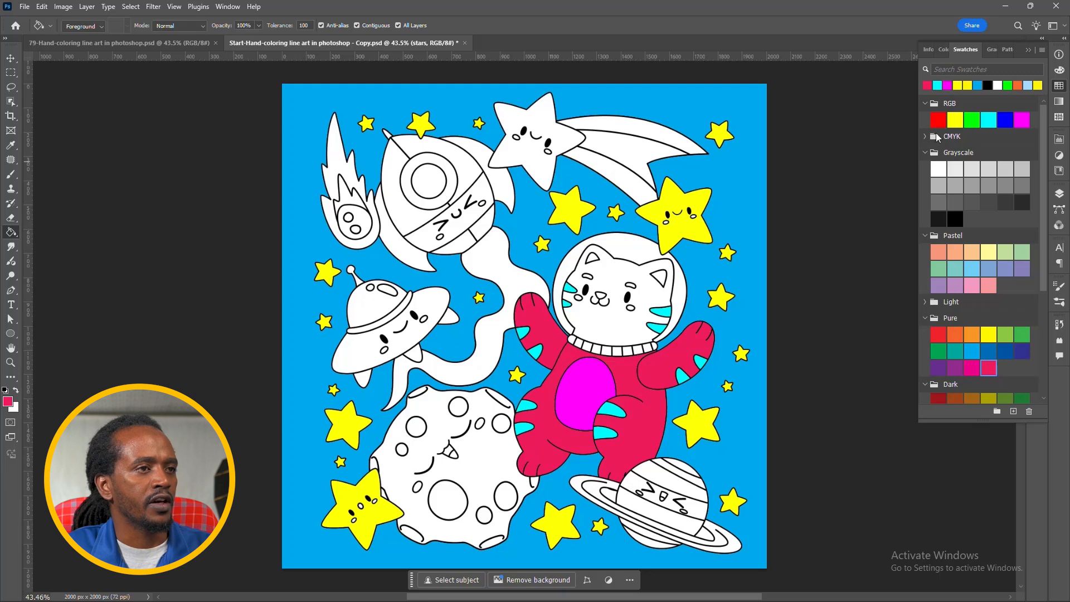
Step: Fill the cat's face with RGB yellow and its inner ears, cheeks and nose with the pinkish red sampled from the body
left_click(955, 120)
left_click(620, 333)
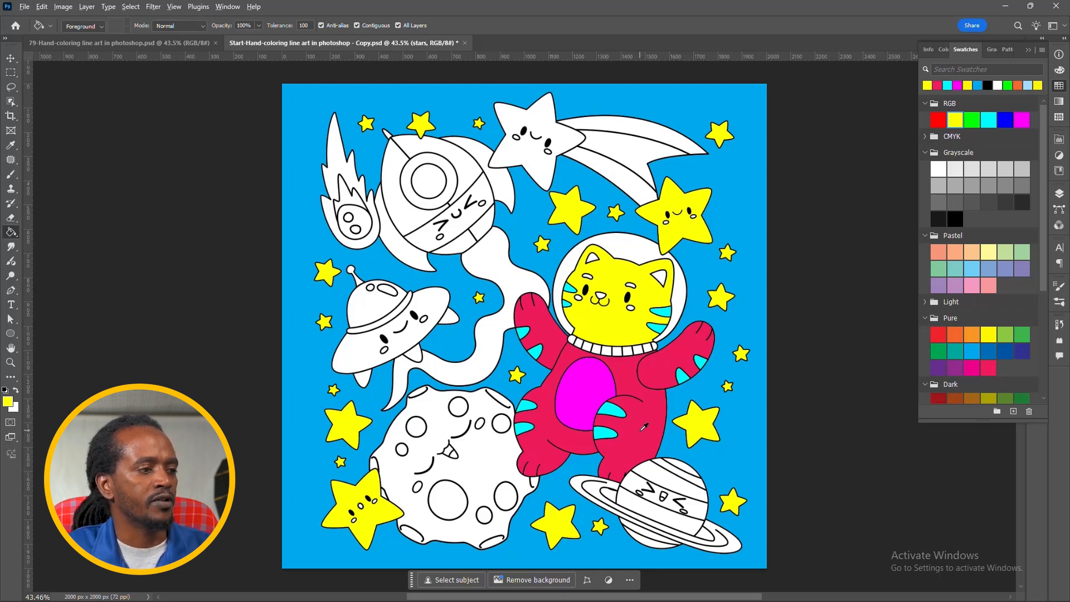
left_click(644, 427, "alt")
left_click(661, 276)
left_click(592, 258)
left_click(632, 306)
left_click(601, 297)
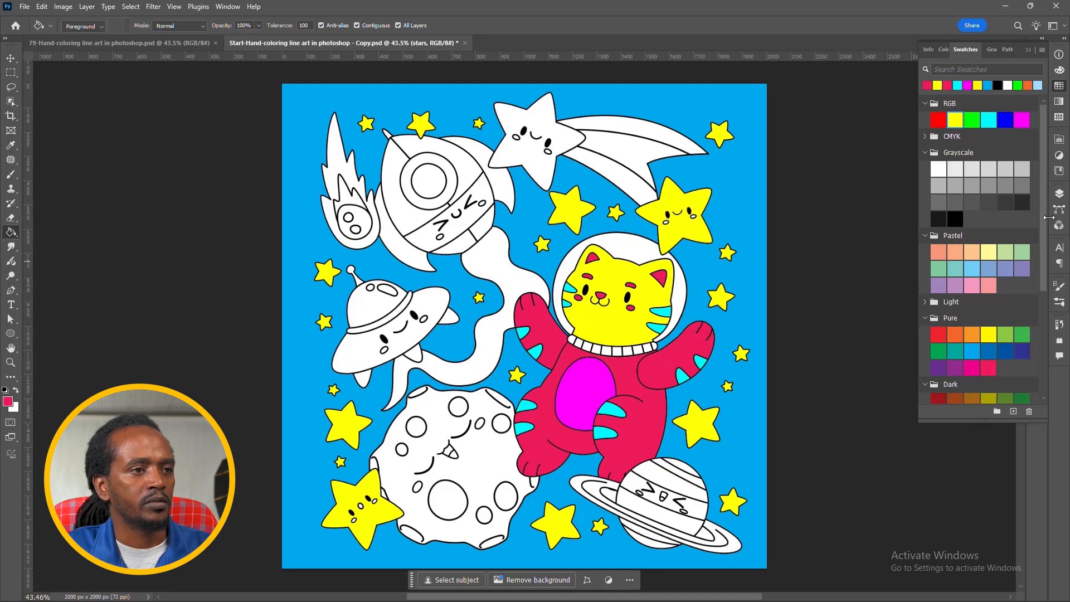
Step: Try pastel teal on the helmet glass around the cat's head, and fill it with pastel light blue instead
left_click(955, 269)
left_click(629, 249)
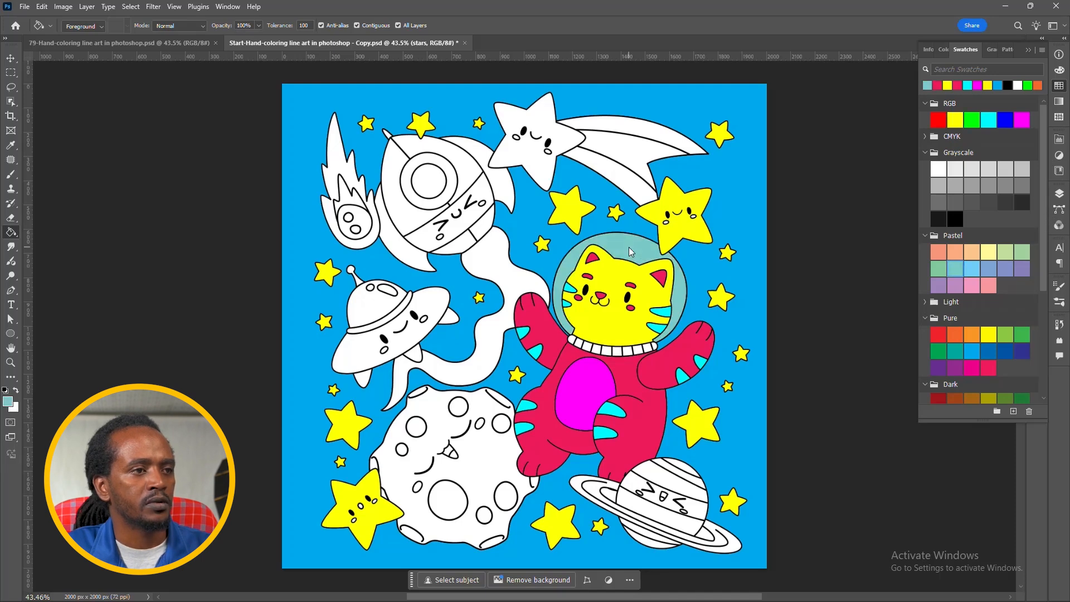
left_click(972, 269)
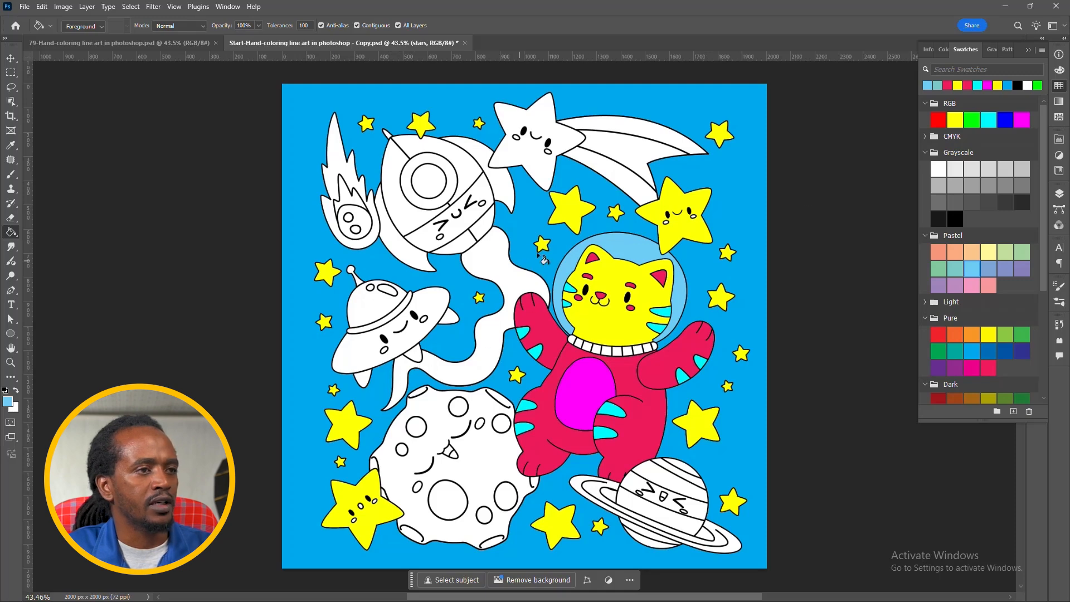
Step: Fill the rocket's winding trail with RGB red and the rocket's base with RGB green
left_click(939, 119)
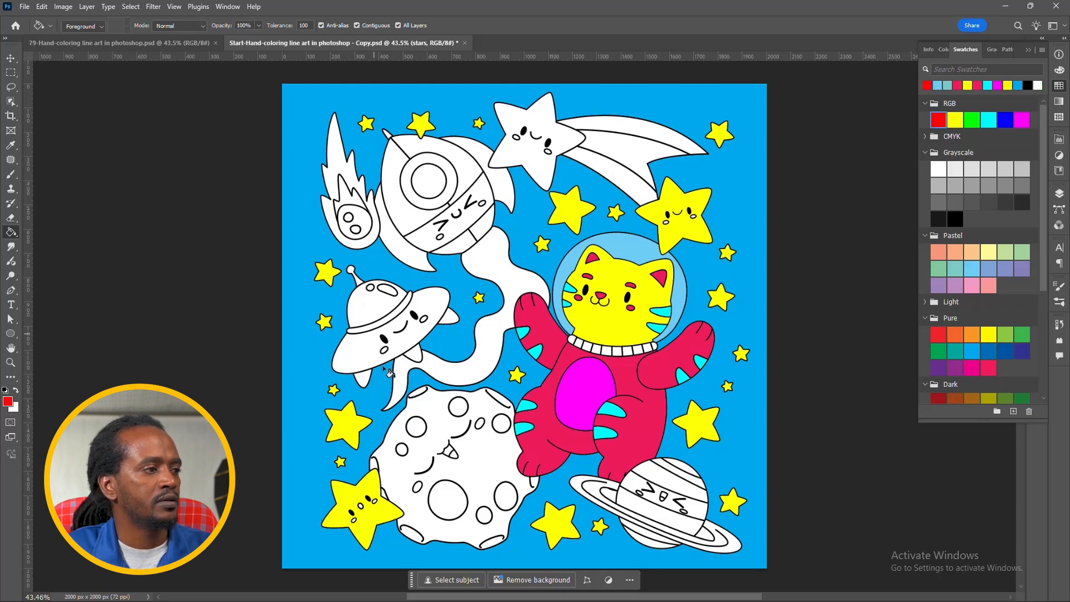
left_click(475, 370)
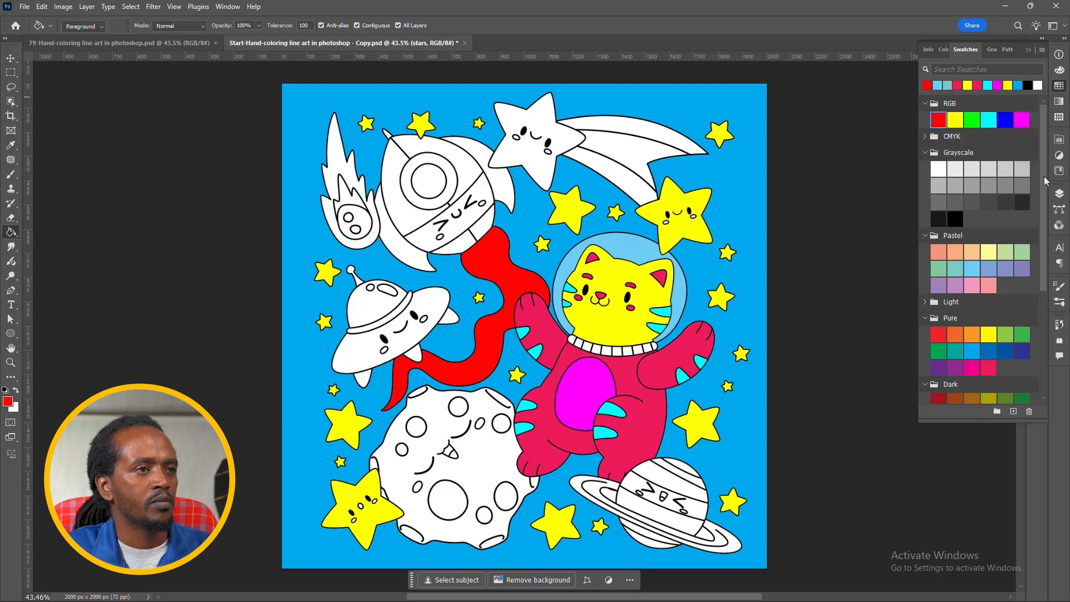
left_click(971, 120)
left_click(458, 250)
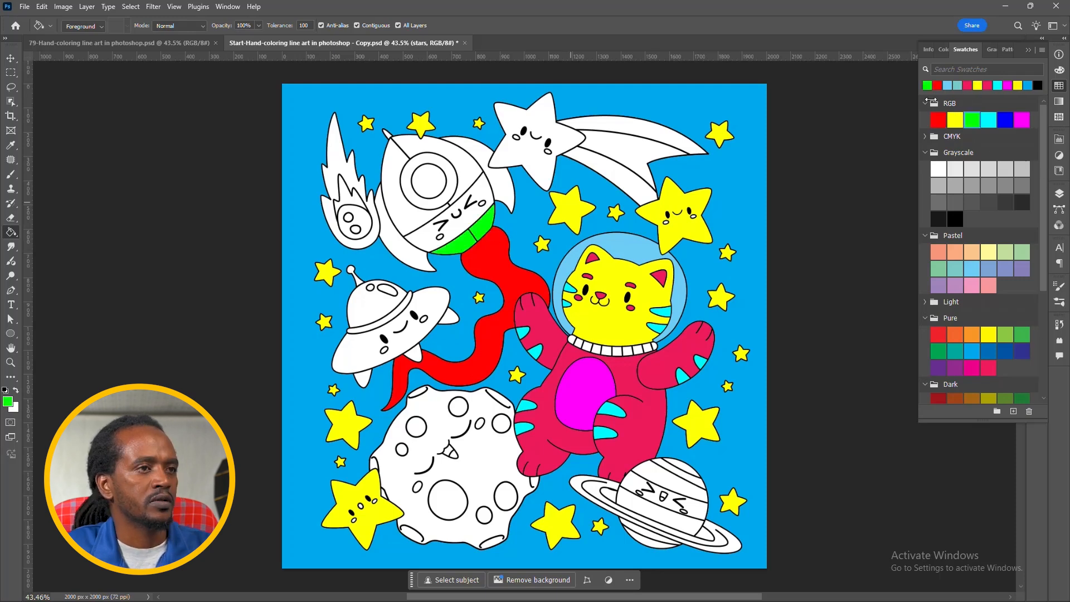
Step: Try filling the rocket's face band with RGB blue, and undo the fill
left_click(1006, 119)
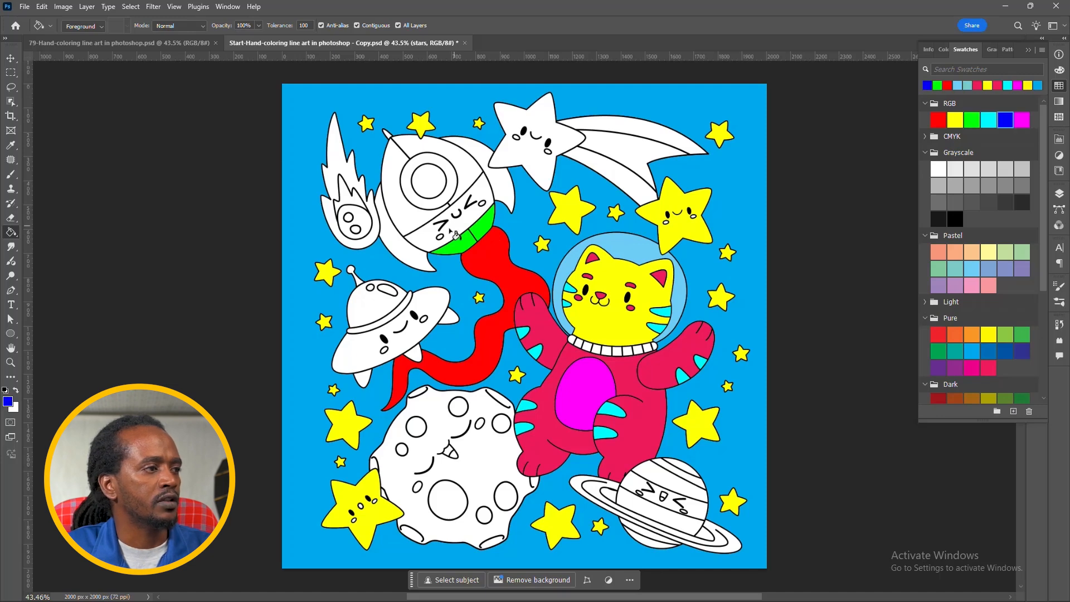
left_click(425, 241)
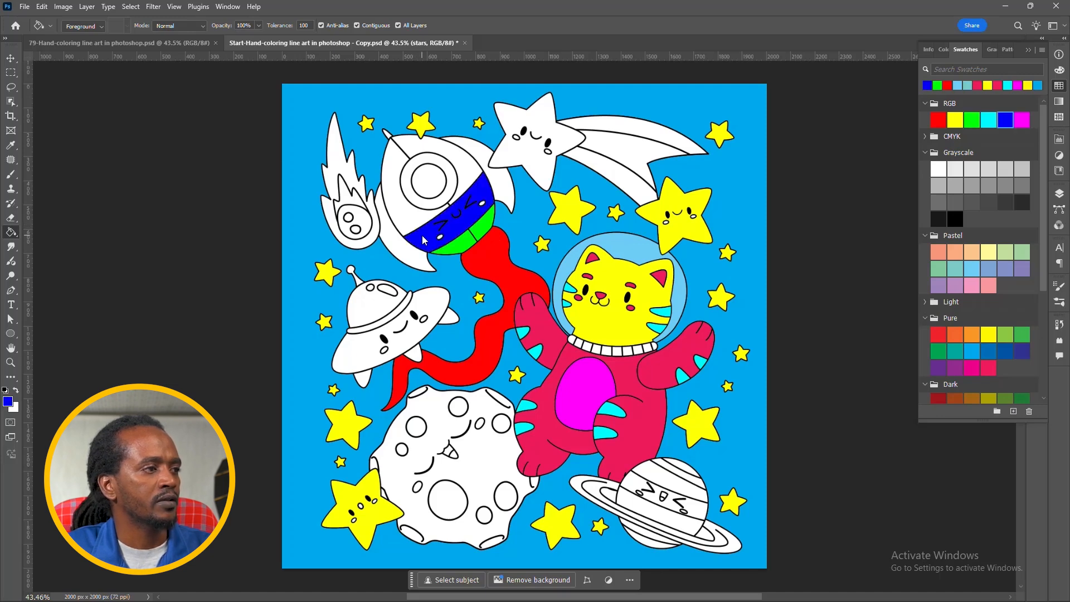
key("ctrl+z")
Step: Fill the rocket's face band with violet from the Pure swatches and its cheeks with RGB green
left_click(942, 366)
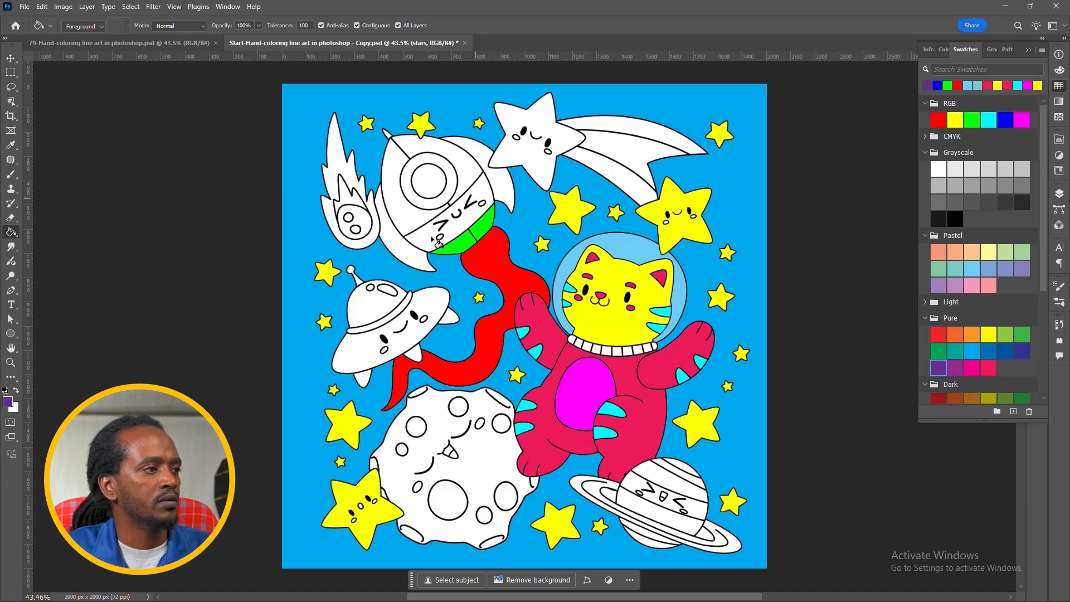
left_click(413, 241)
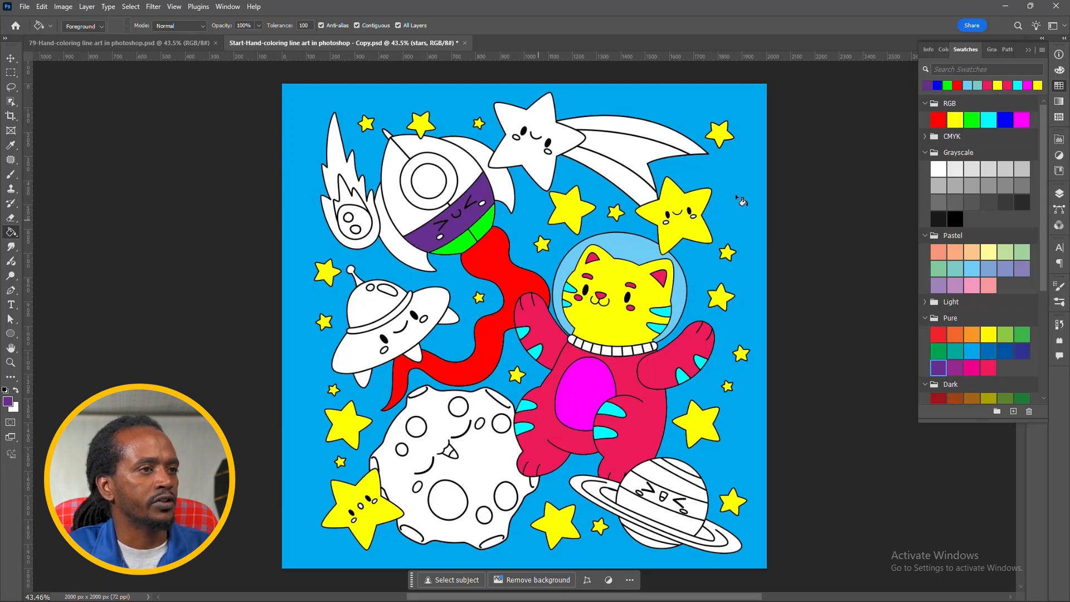
left_click(972, 119)
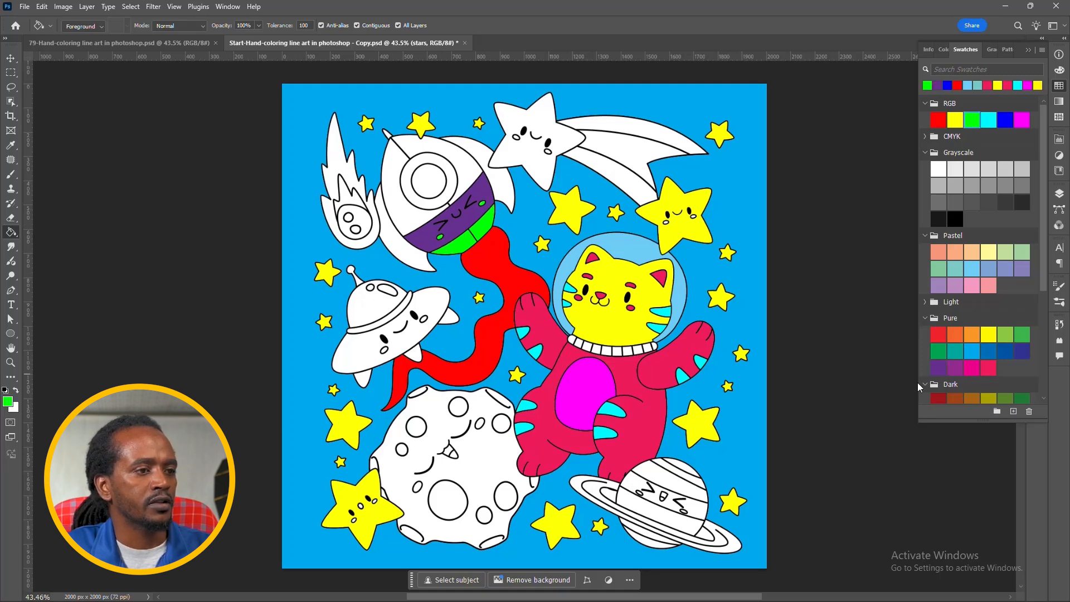
Step: Fill both sections of the rocket's upper body around the window with red from the Dark swatches
left_click(939, 398)
left_click(404, 217)
left_click(466, 168)
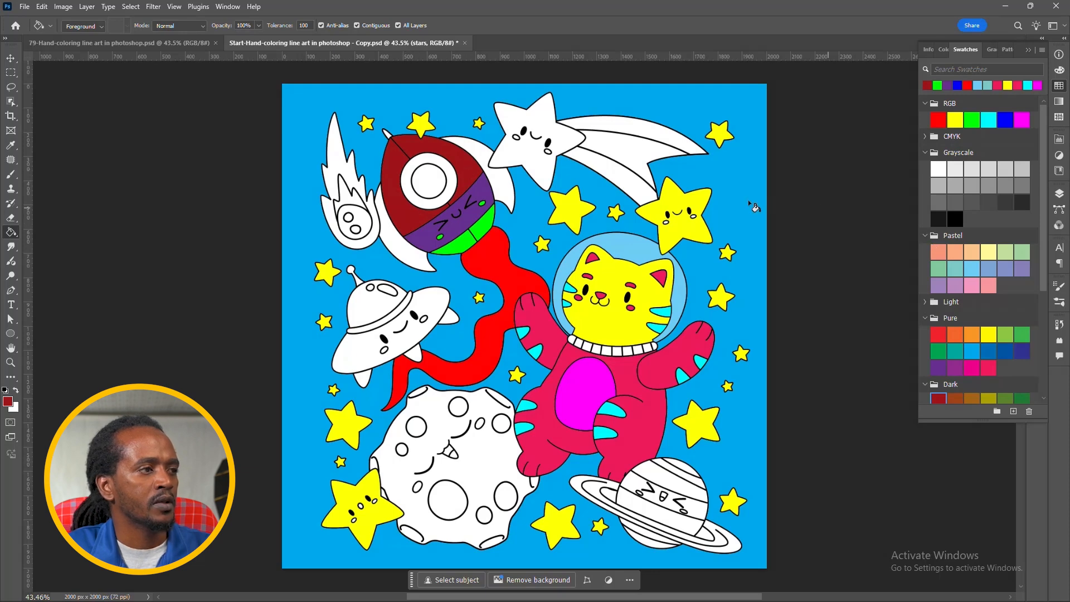
Step: Fill the rocket's round window with RGB green and the ring around it with RGB cyan
left_click(971, 120)
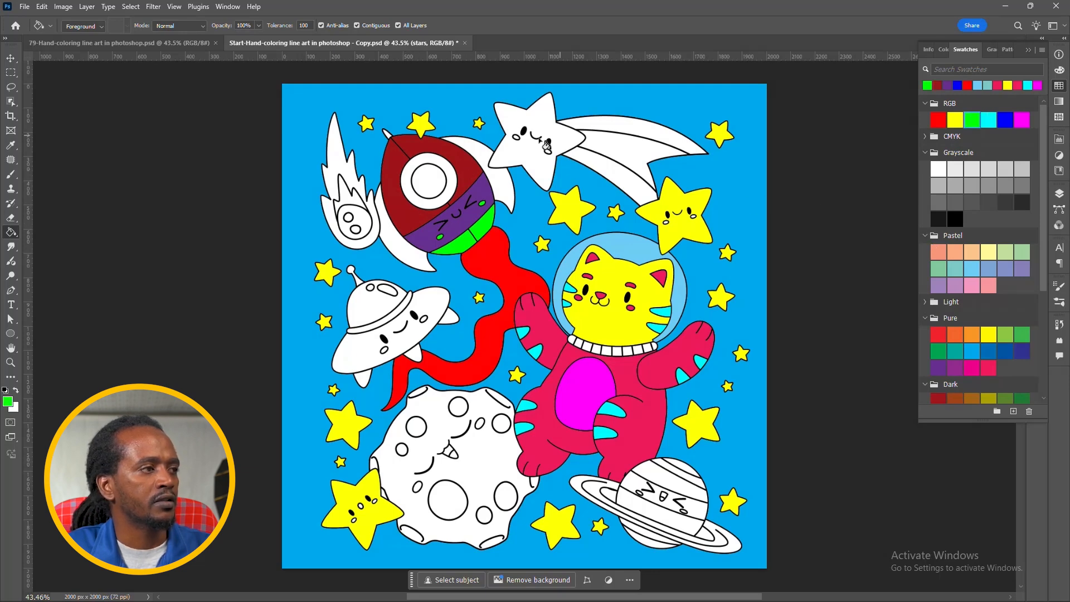
left_click(427, 182)
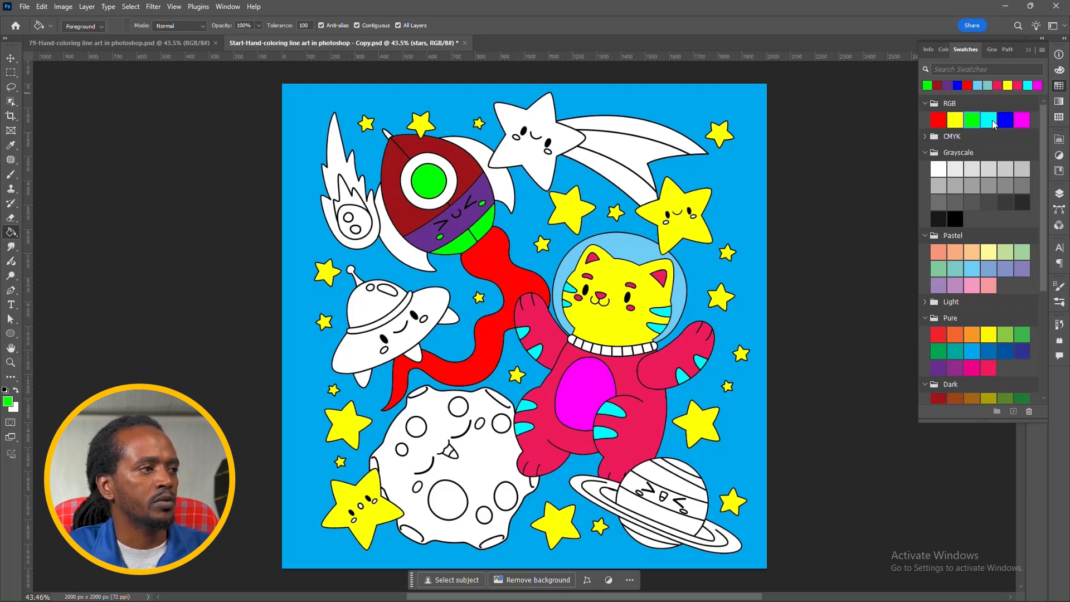
left_click(992, 119)
left_click(413, 198)
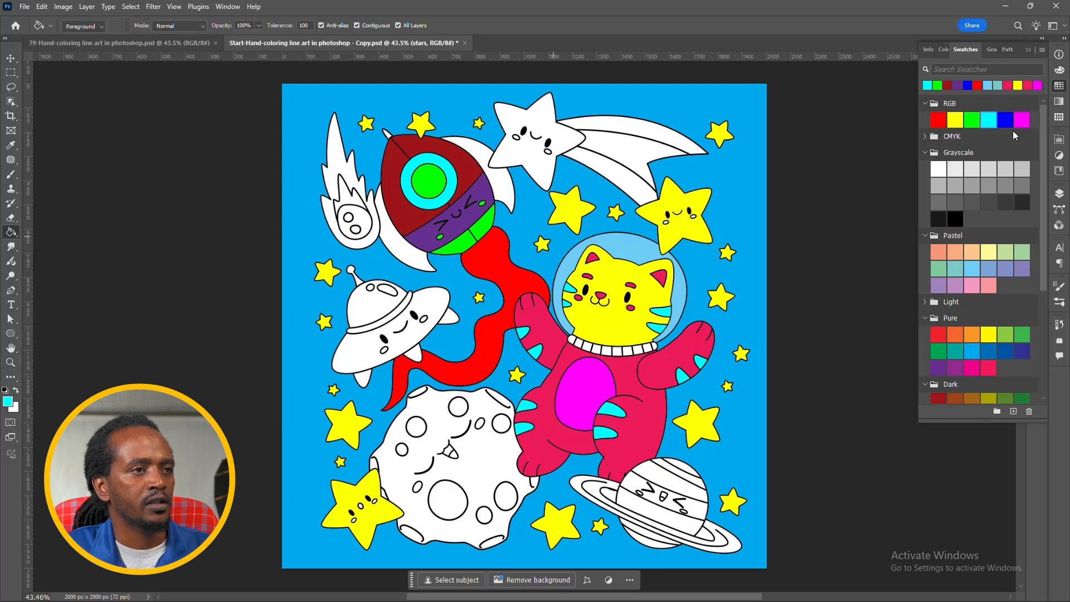
Step: Fill the rocket's two side fins with RGB magenta
left_click(1025, 121)
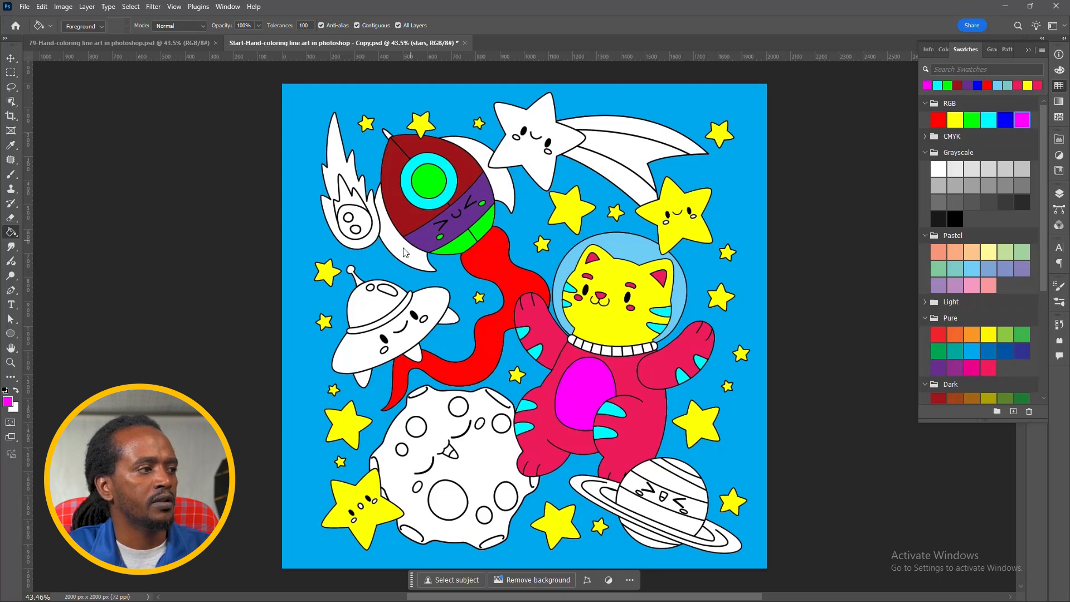
left_click(411, 246)
left_click(503, 186)
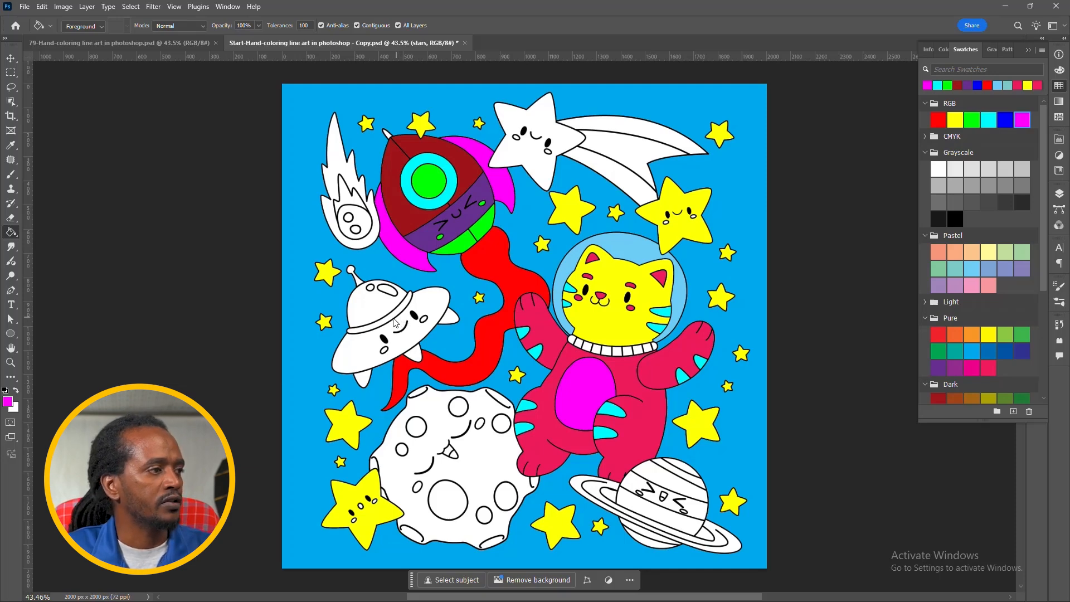
Step: Fill the flying saucer's antenna and dome highlights with green, and its dome with the dark red sampled from the rocket
left_click(974, 122)
left_click(351, 271)
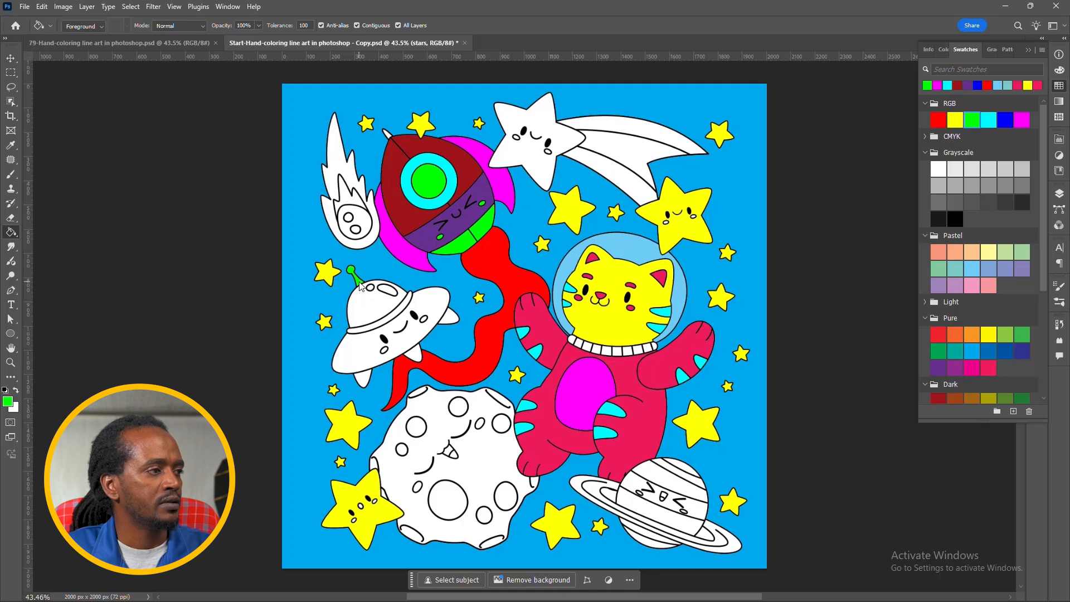
left_click(467, 168, "alt")
left_click(369, 305)
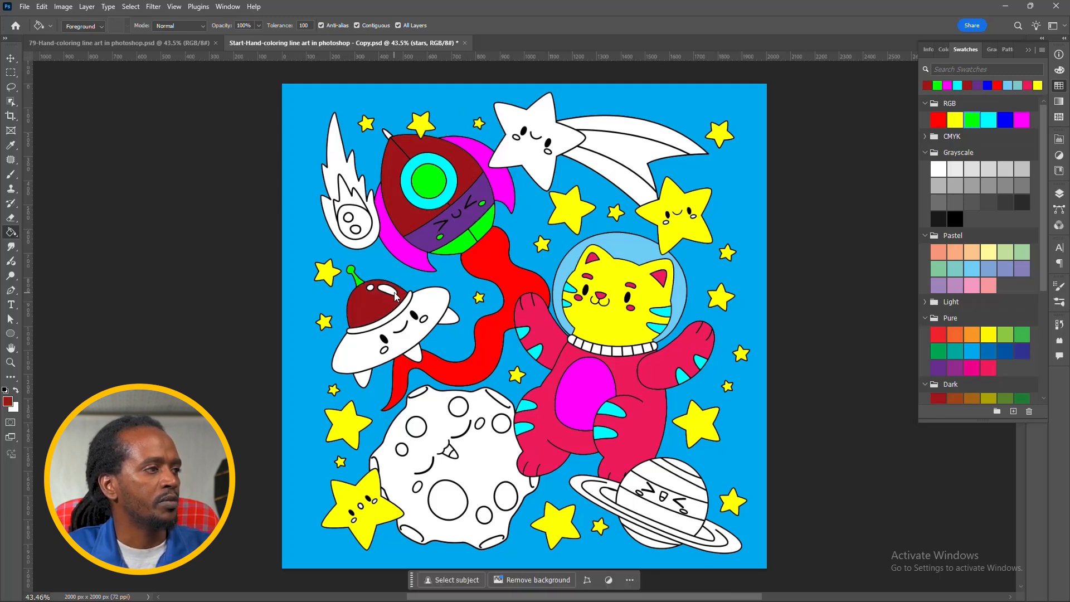
left_click(441, 186, "alt")
left_click(369, 289)
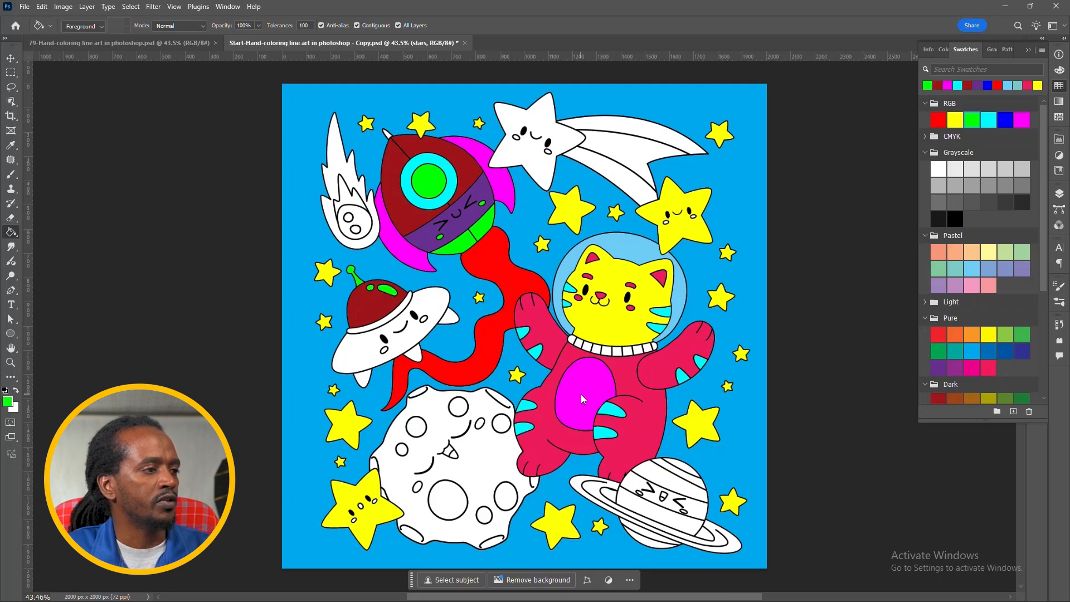
Step: Fill the saucer's rim band with the cat belly's magenta, its hull with Pure red, and its cheeks with the dome highlight's green
left_click(581, 398, "alt")
left_click(385, 322)
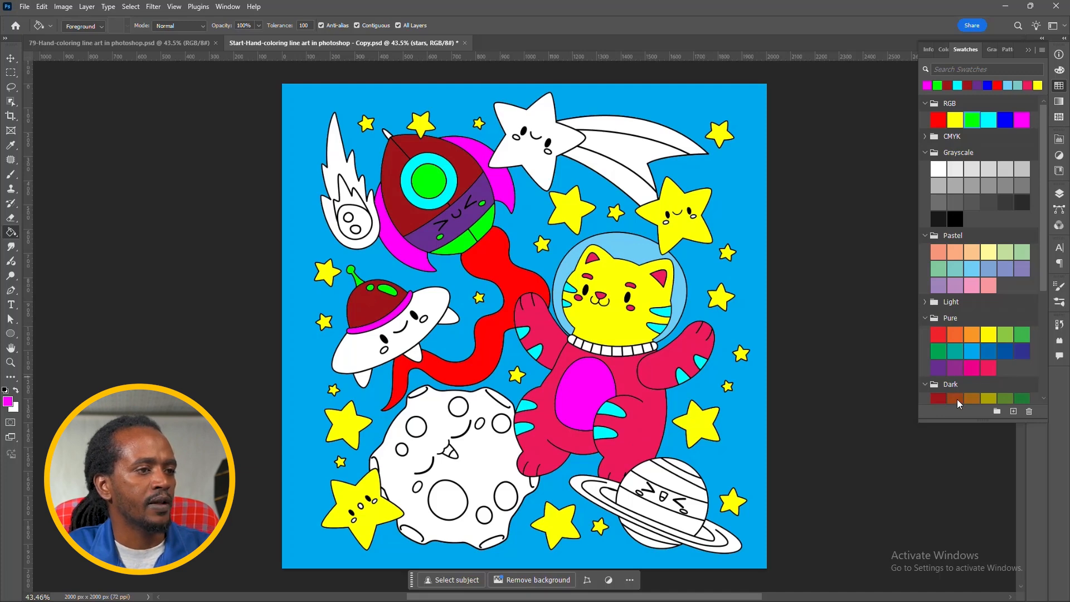
left_click(938, 335)
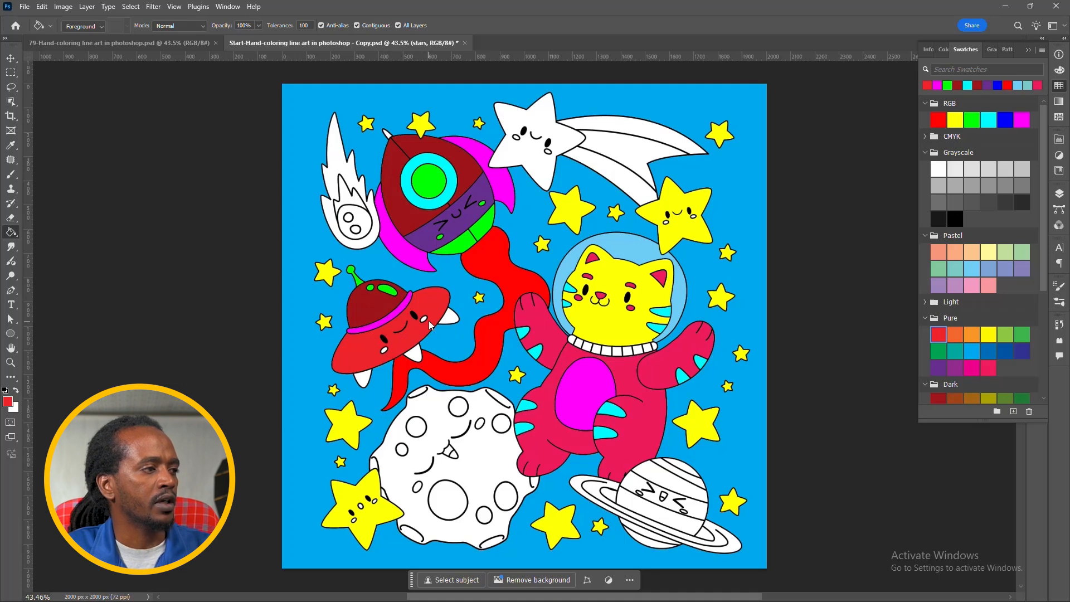
left_click(389, 290, "alt")
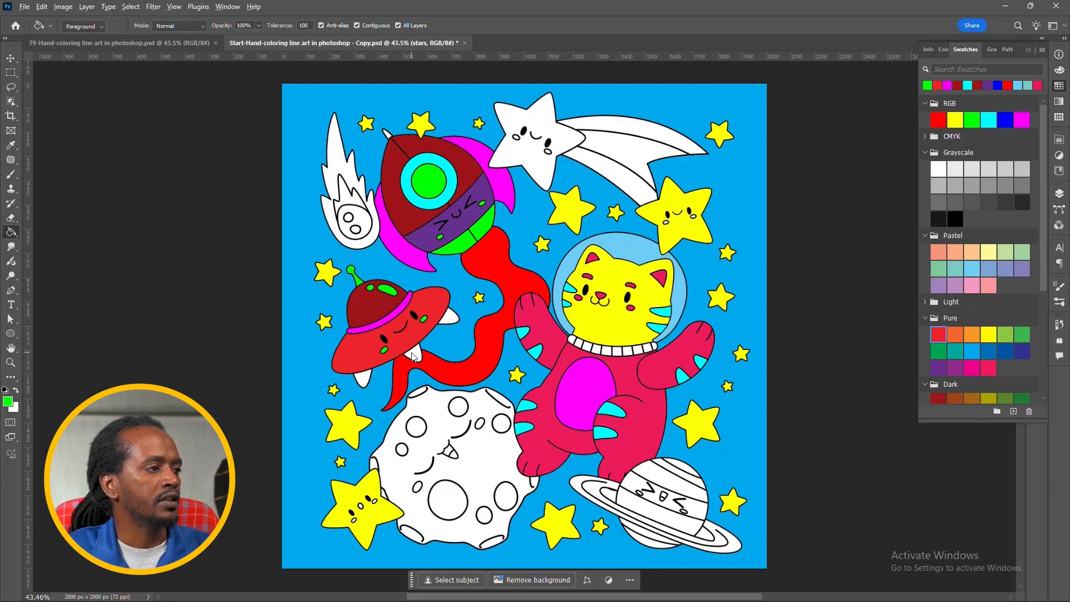
Step: Fill the saucer's legs with the dark red sampled from its dome
left_click(363, 312, "alt")
left_click(368, 379)
left_click(419, 353)
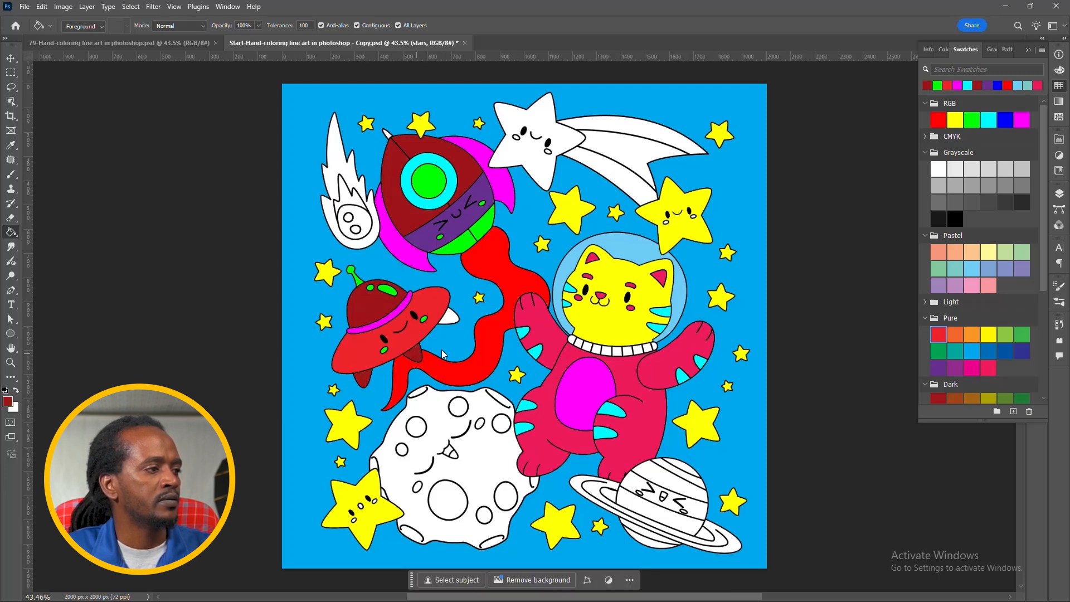